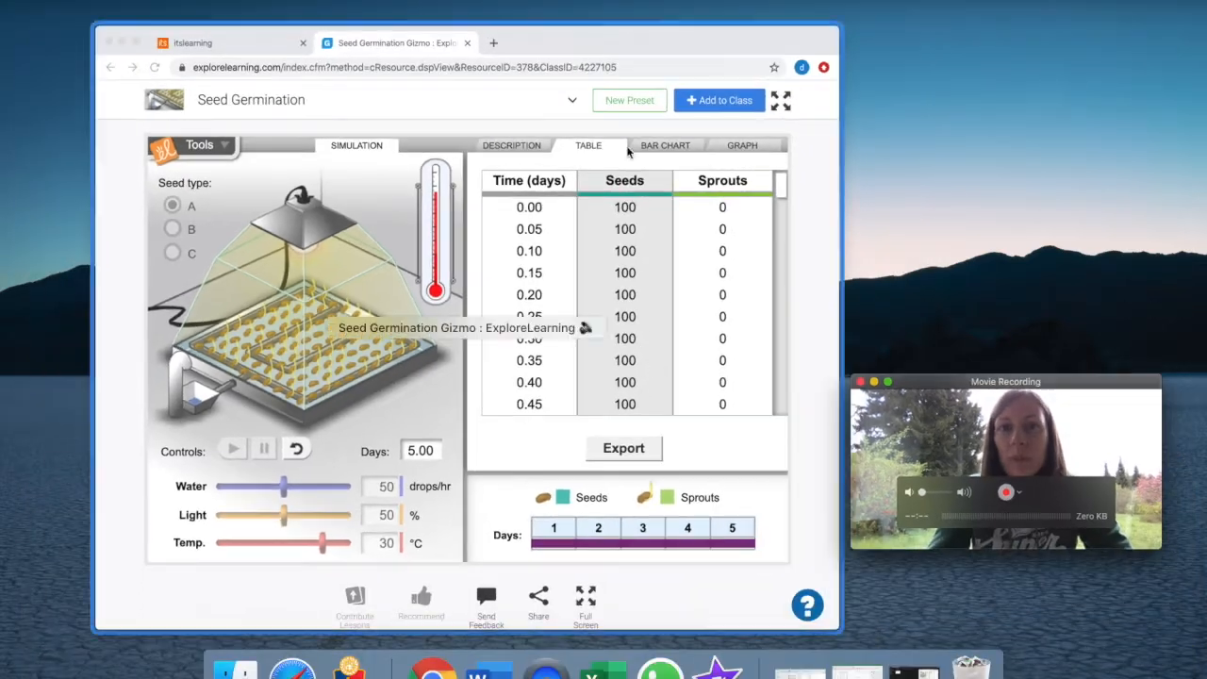
# Step: Switch to the Excel sheet and insert a marker-only scatter chart of Species A's time (A4:A8) against its mean germination (E4:E8)
pyautogui.click(628, 43)
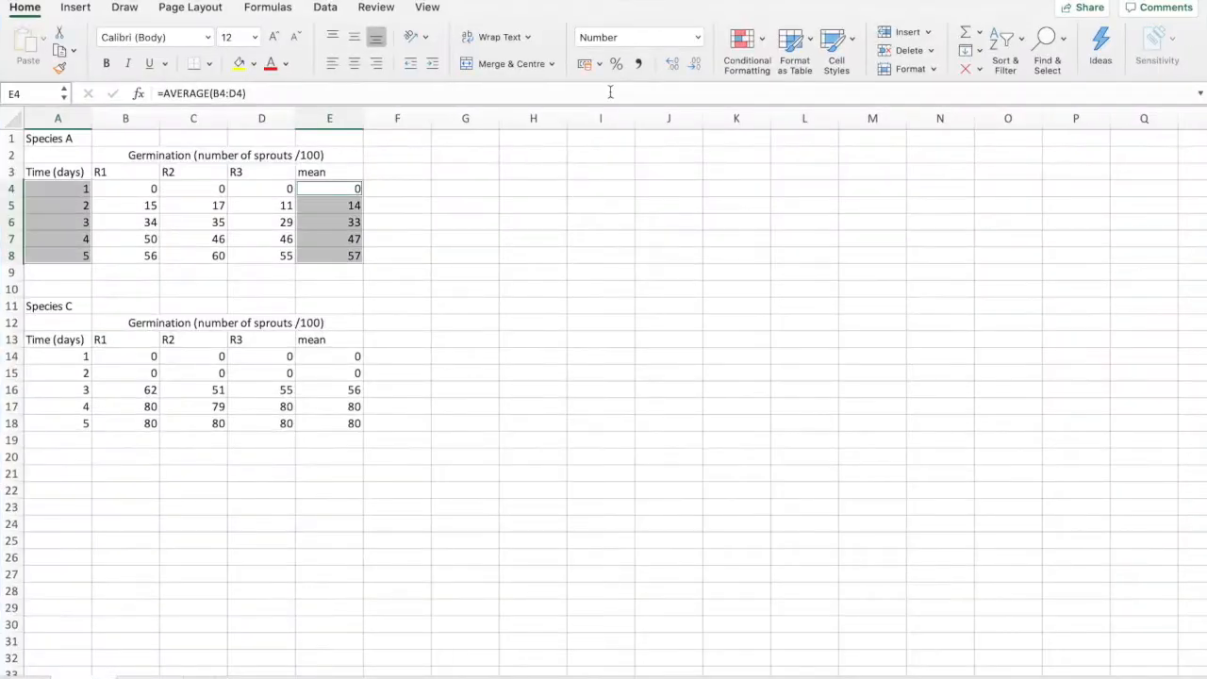
pyautogui.click(569, 259)
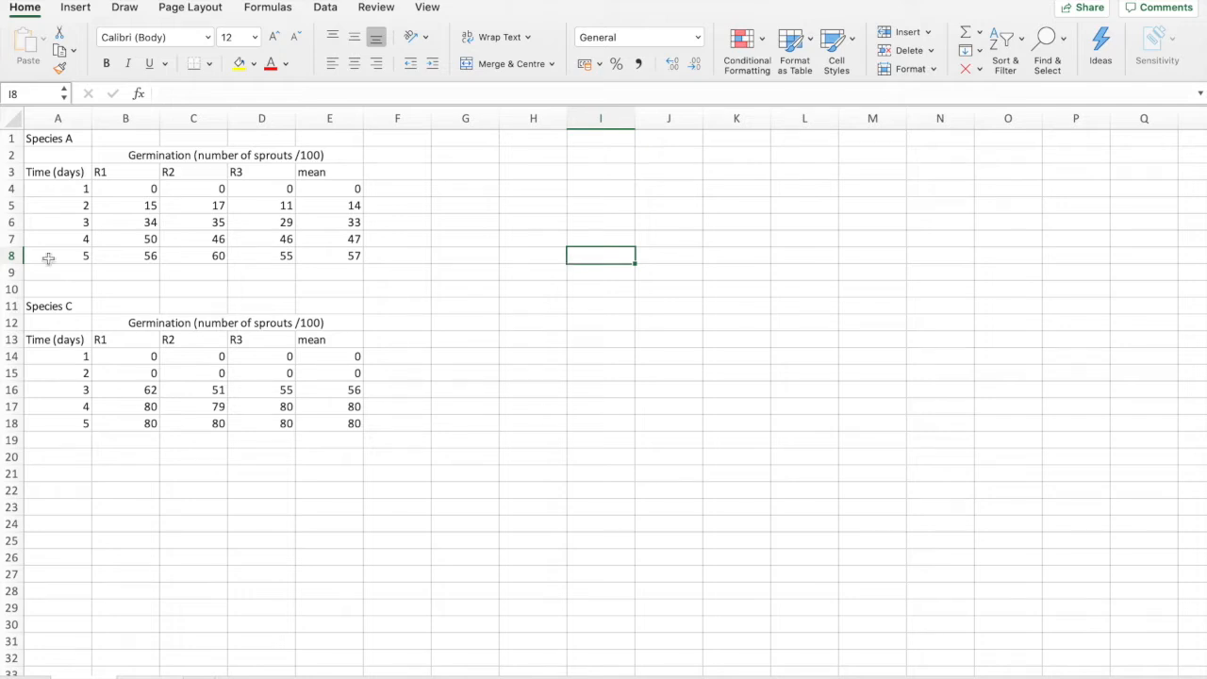
pyautogui.moveTo(67, 189); pyautogui.dragTo(67, 248)
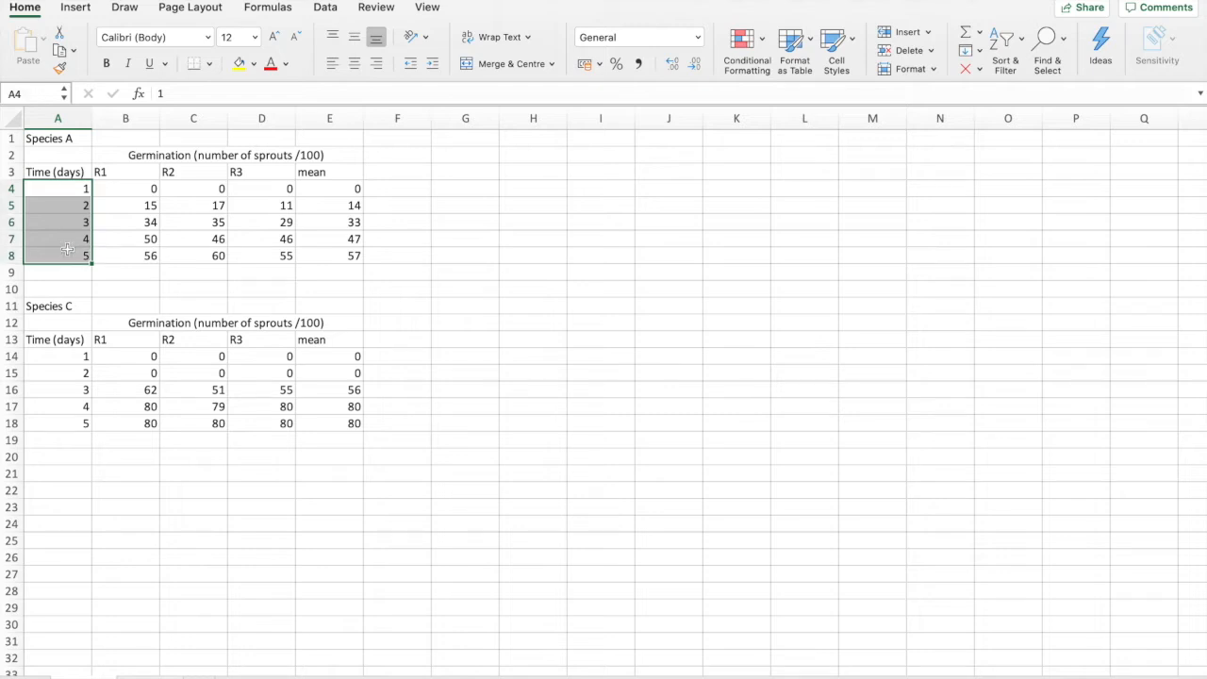
pyautogui.moveTo(326, 189); pyautogui.dragTo(326, 253)
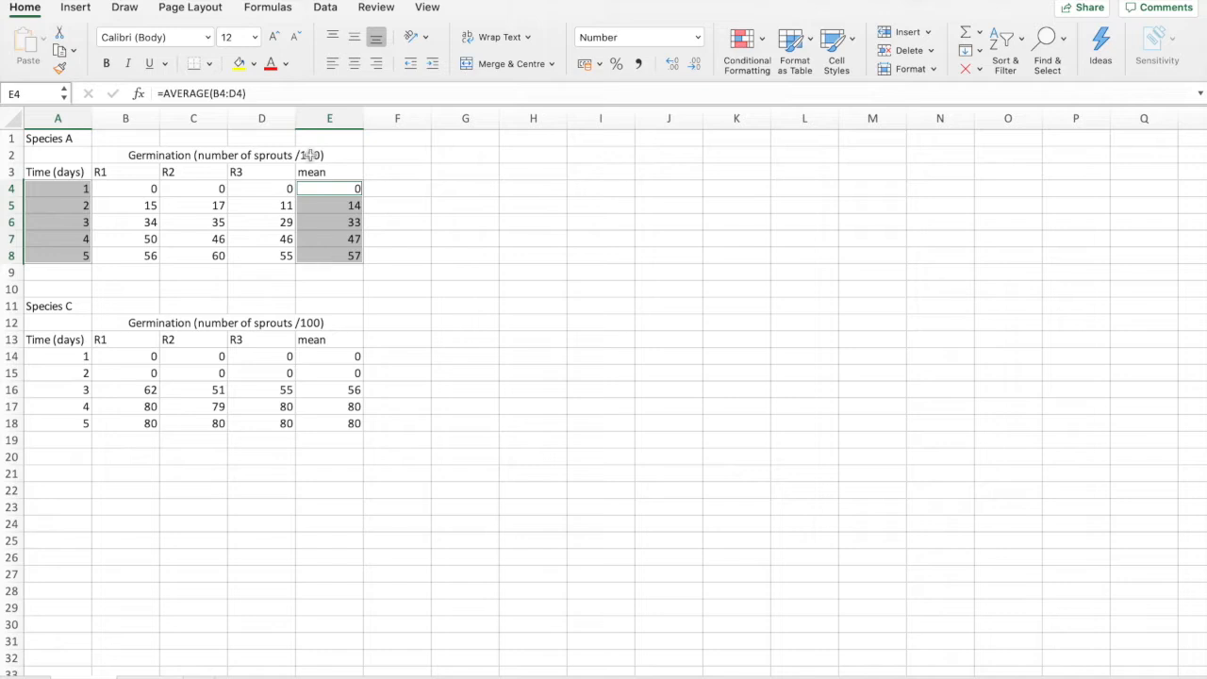
pyautogui.click(79, 7)
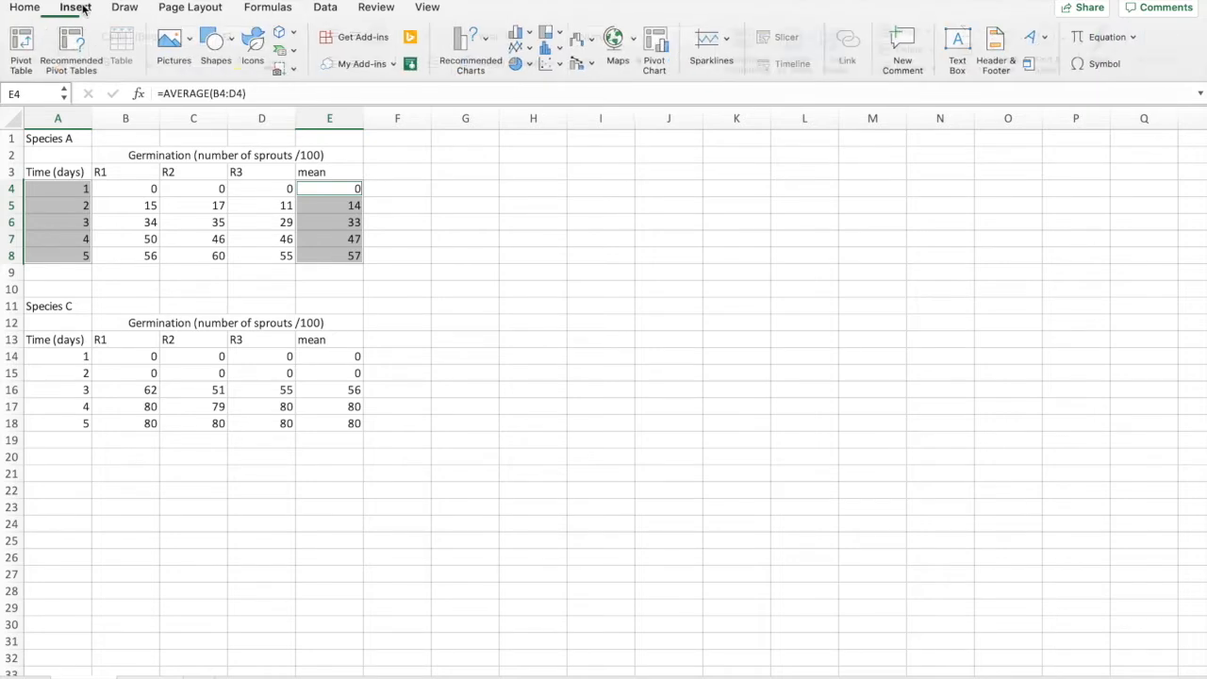
pyautogui.click(551, 71)
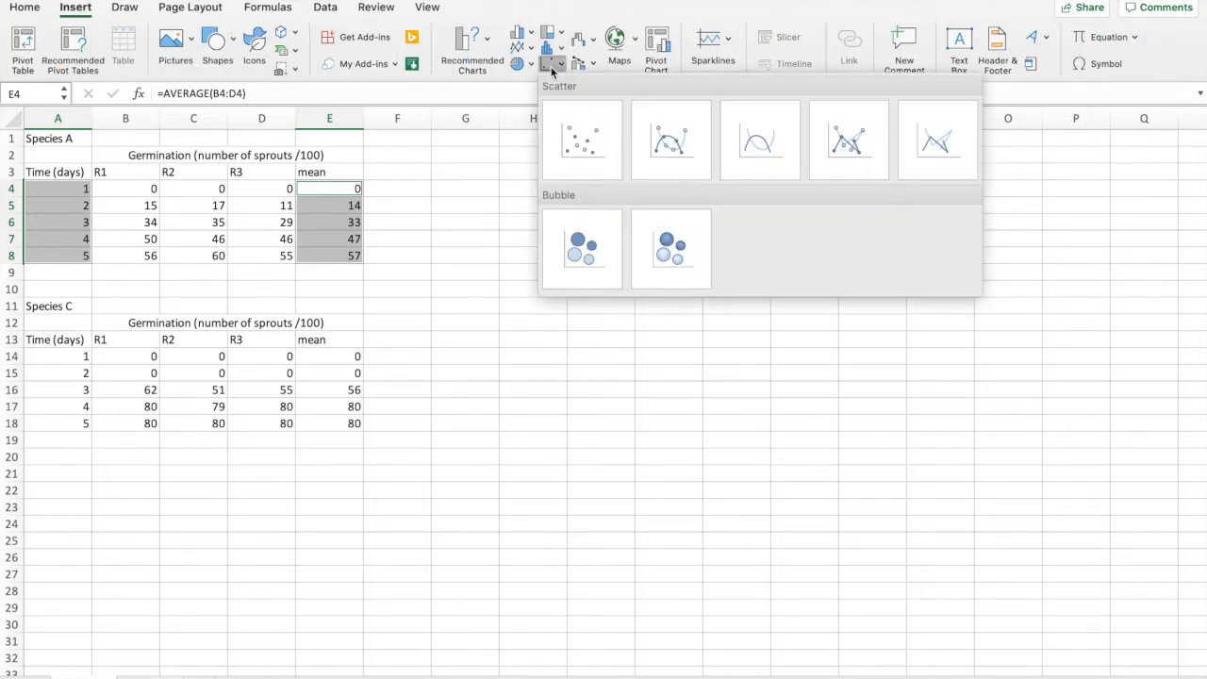
pyautogui.click(584, 133)
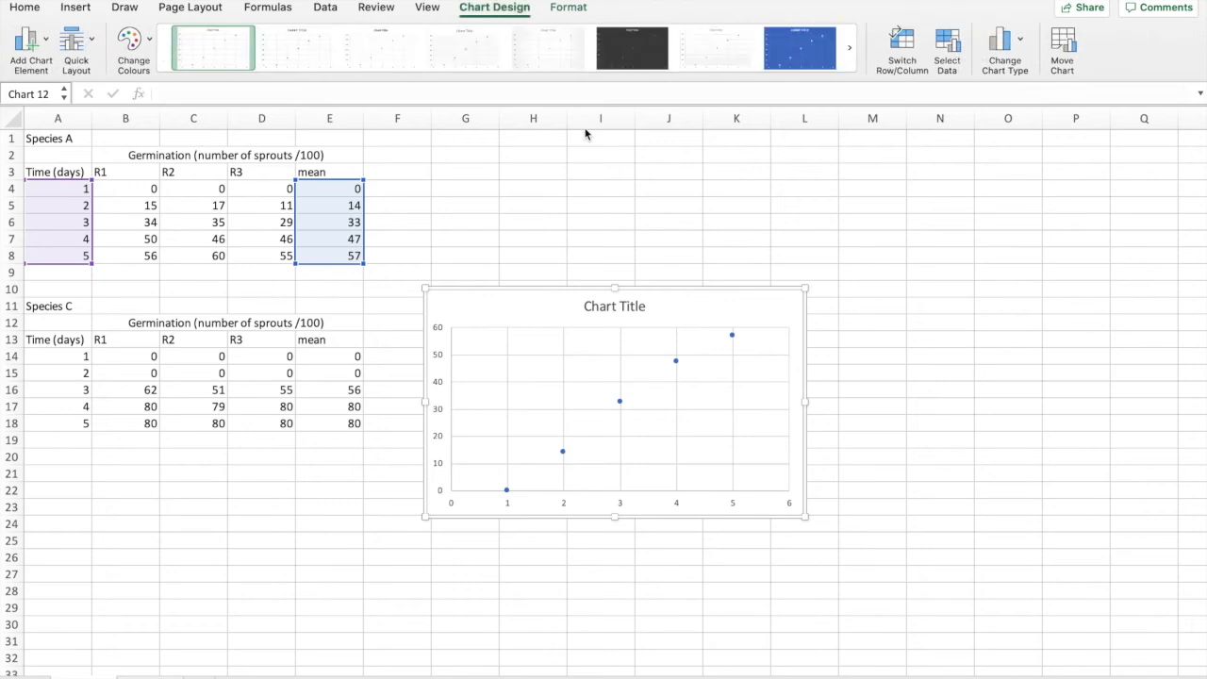
# Step: Check which cell ranges the scatter chart's data series uses for its X and Y values
pyautogui.click(1005, 52)
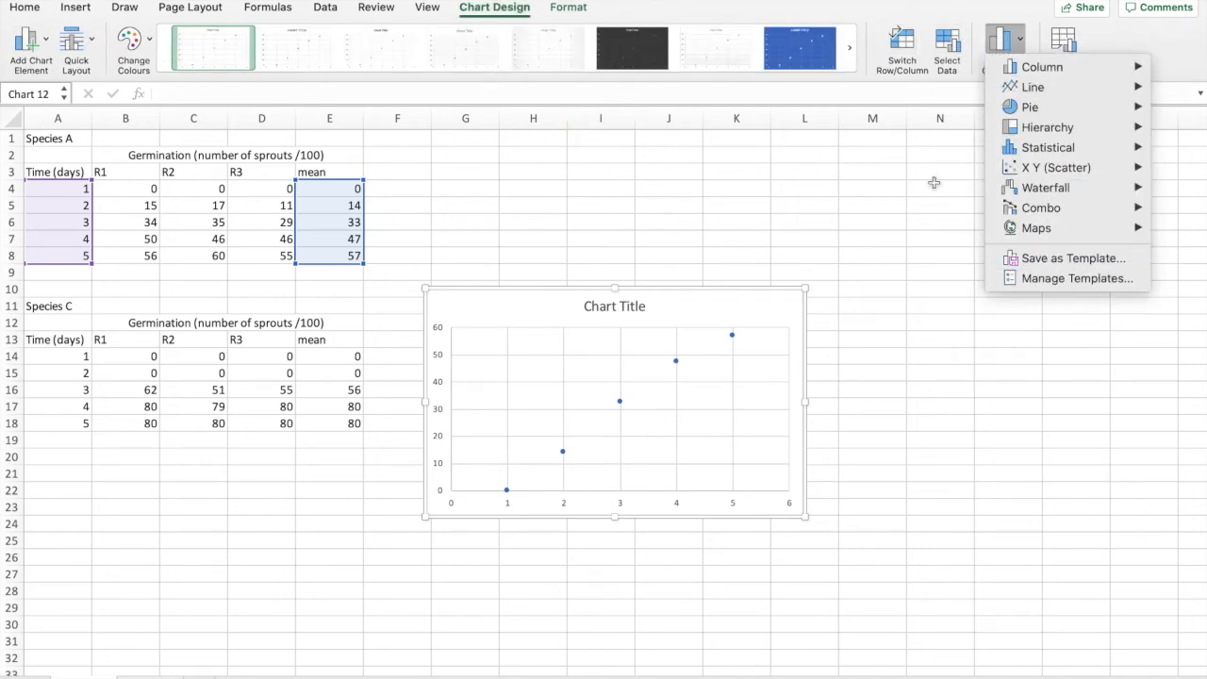
pyautogui.click(860, 250)
pyautogui.click(946, 52)
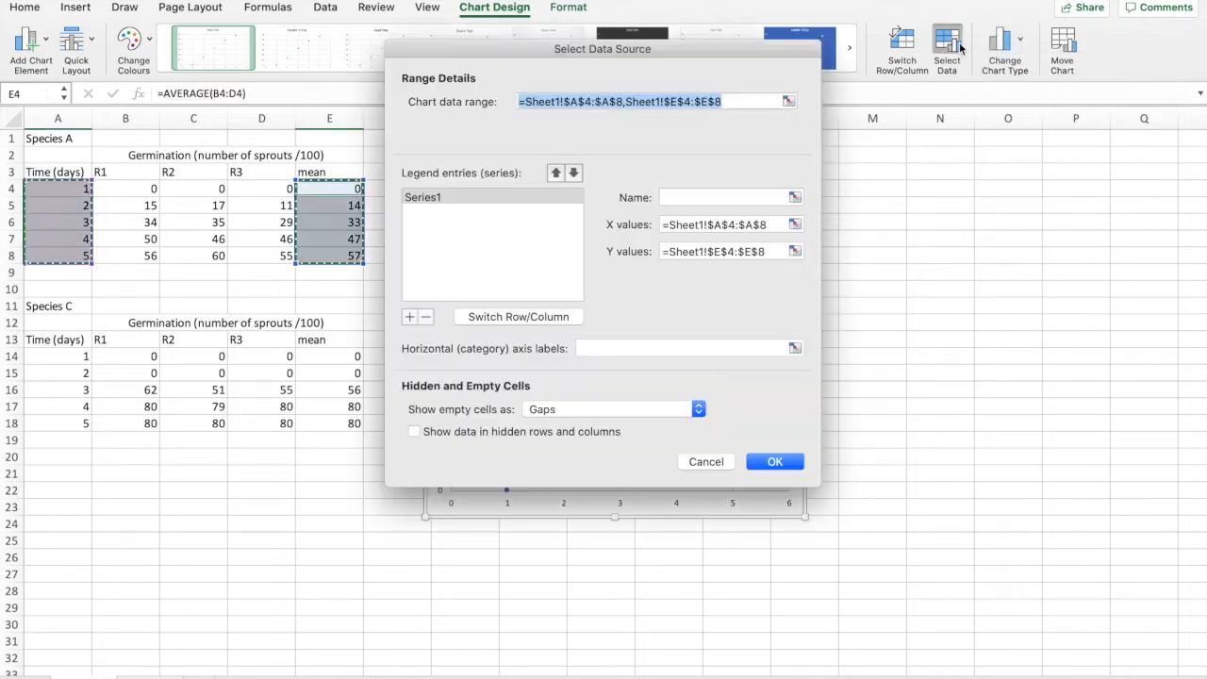
pyautogui.moveTo(807, 31); pyautogui.dragTo(1171, 17)
pyautogui.click(1159, 210)
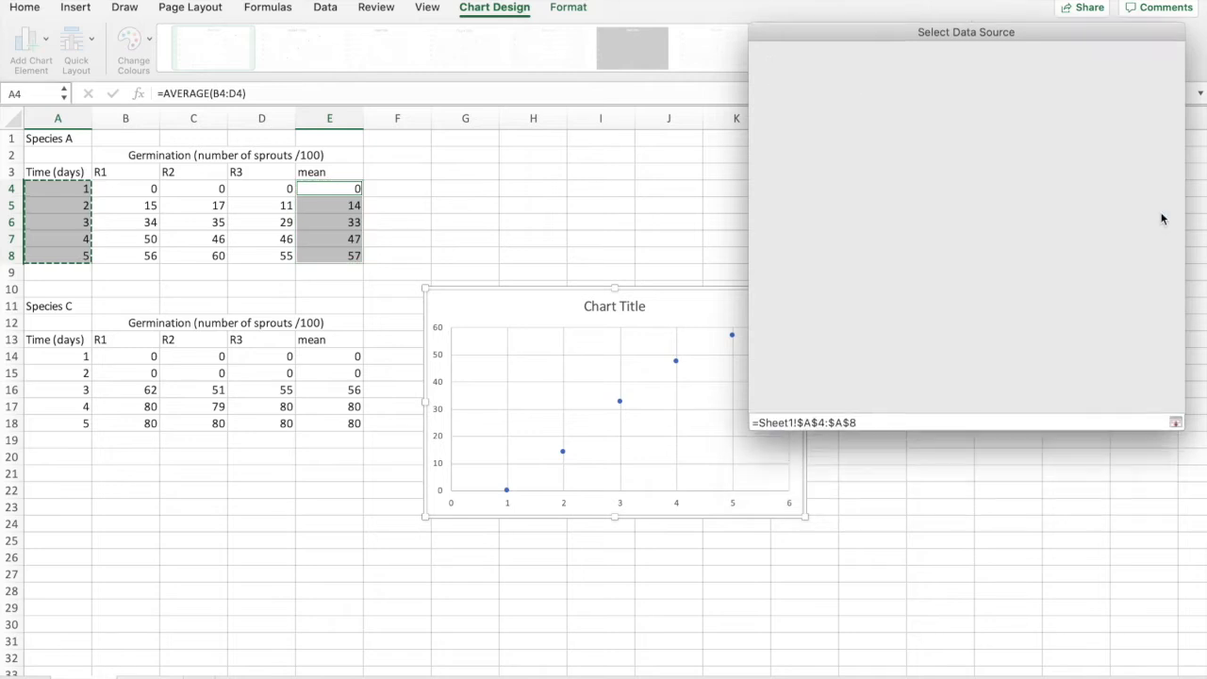
pyautogui.click(1175, 35)
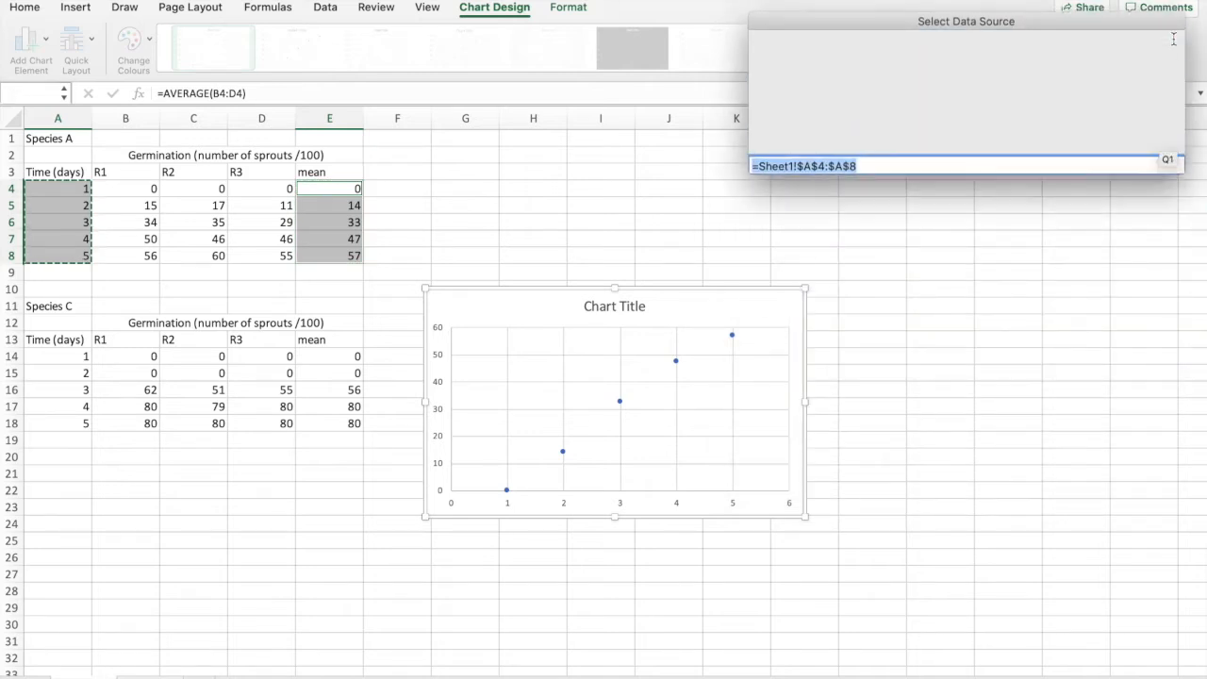
pyautogui.click(1159, 237)
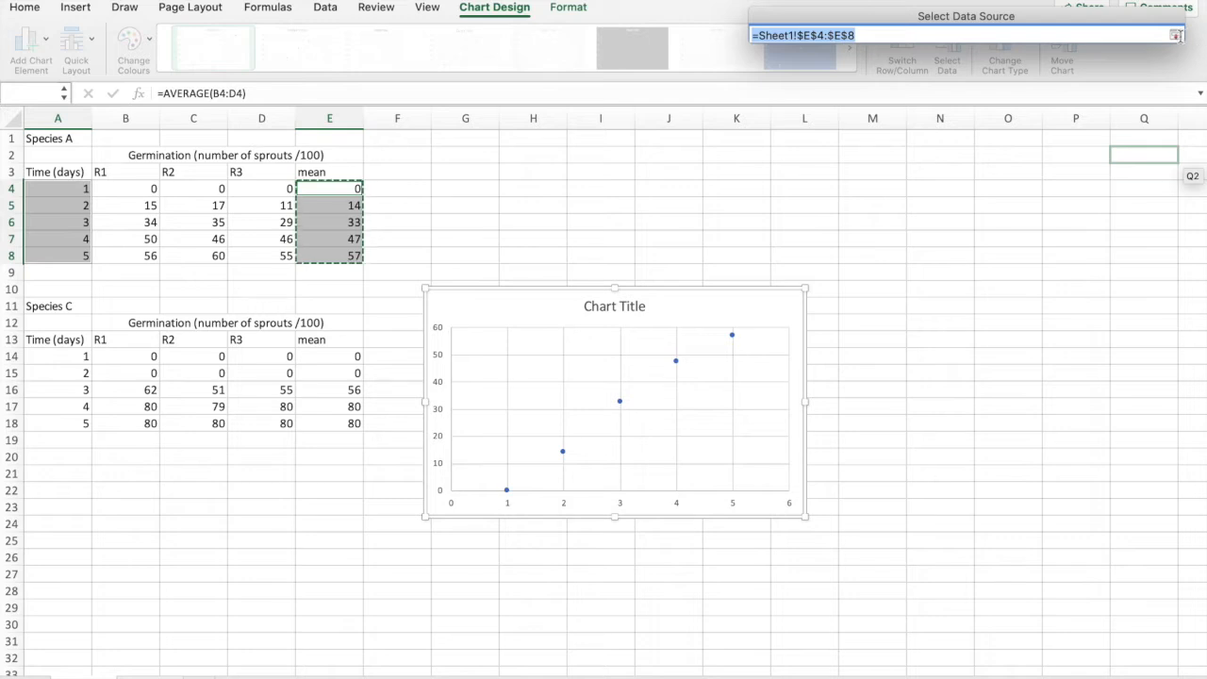
pyautogui.click(1175, 35)
pyautogui.click(1071, 447)
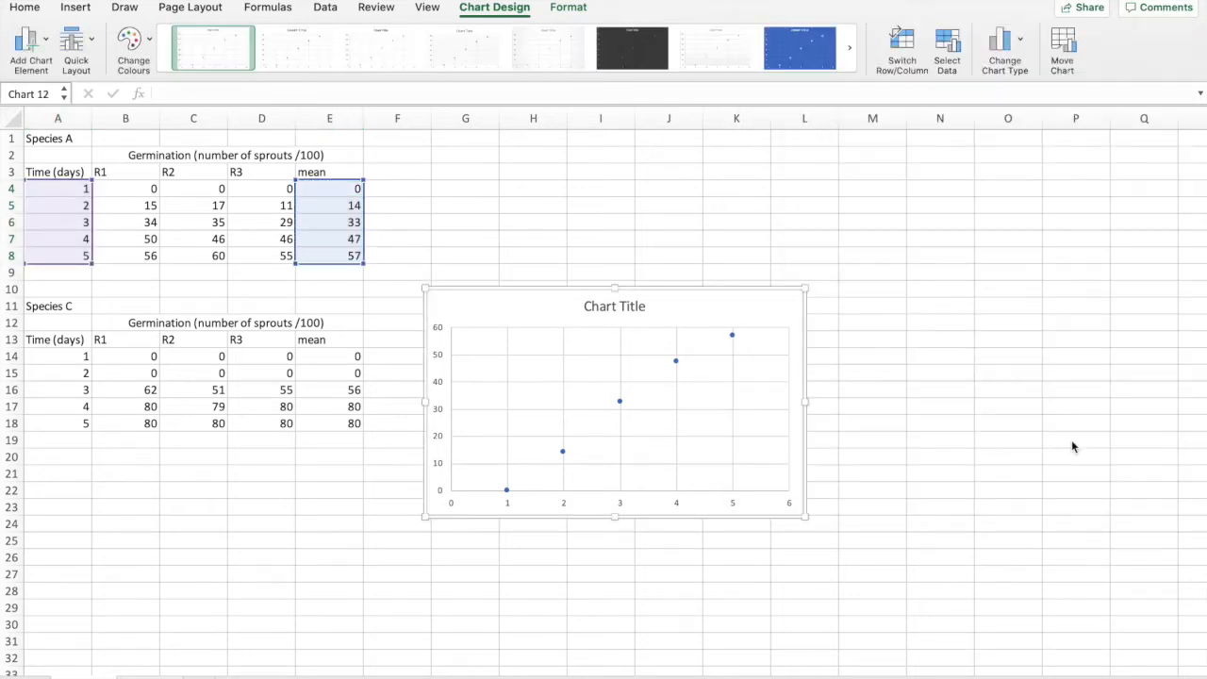
# Step: Delete the chart title and add a primary horizontal axis title to the scatter chart
pyautogui.click(611, 306)
pyautogui.press('Delete')
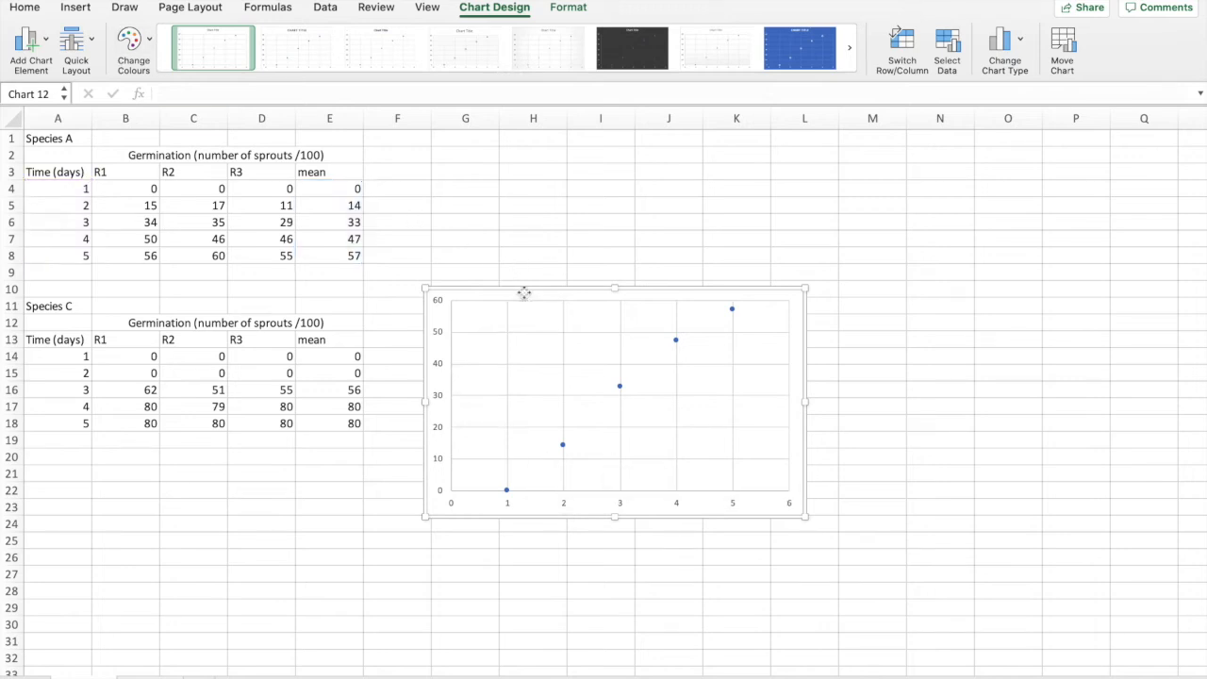
pyautogui.click(32, 38)
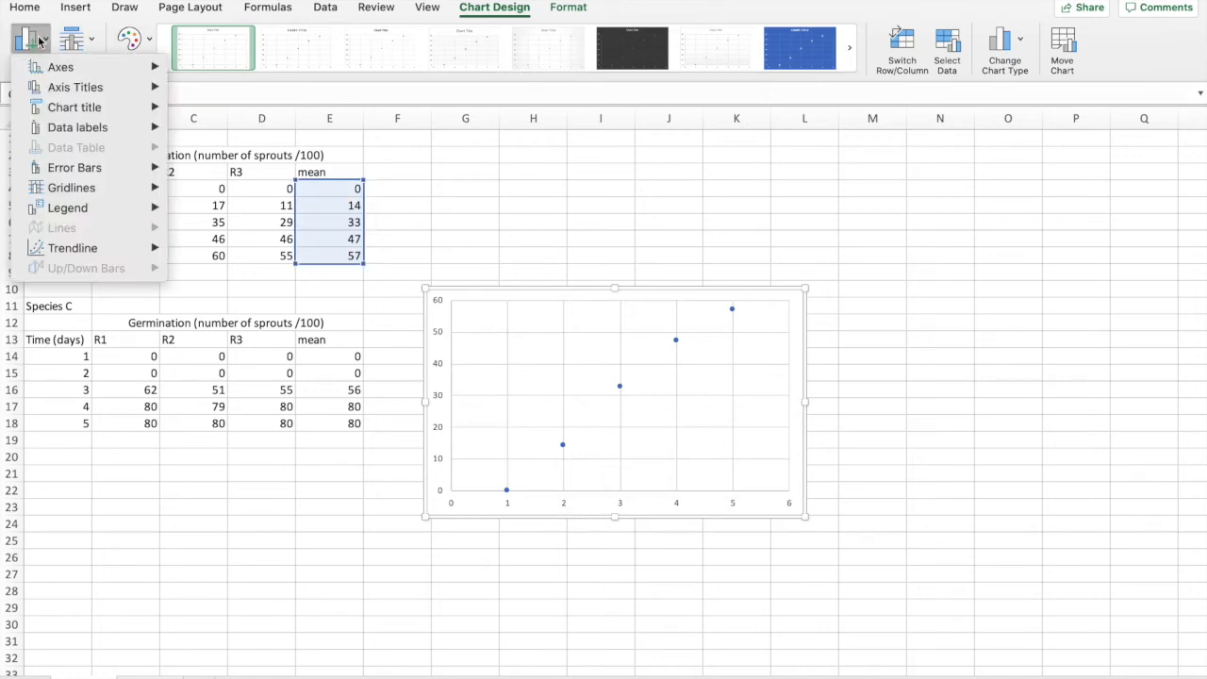
pyautogui.moveTo(87, 88)
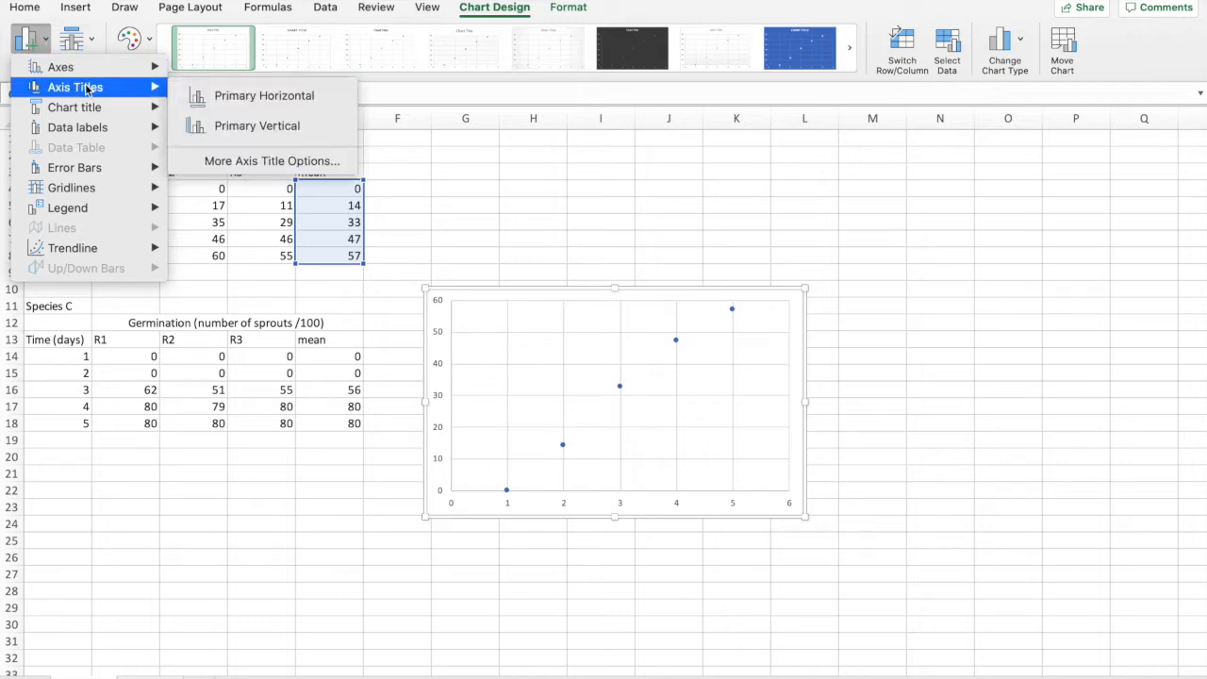
pyautogui.click(234, 96)
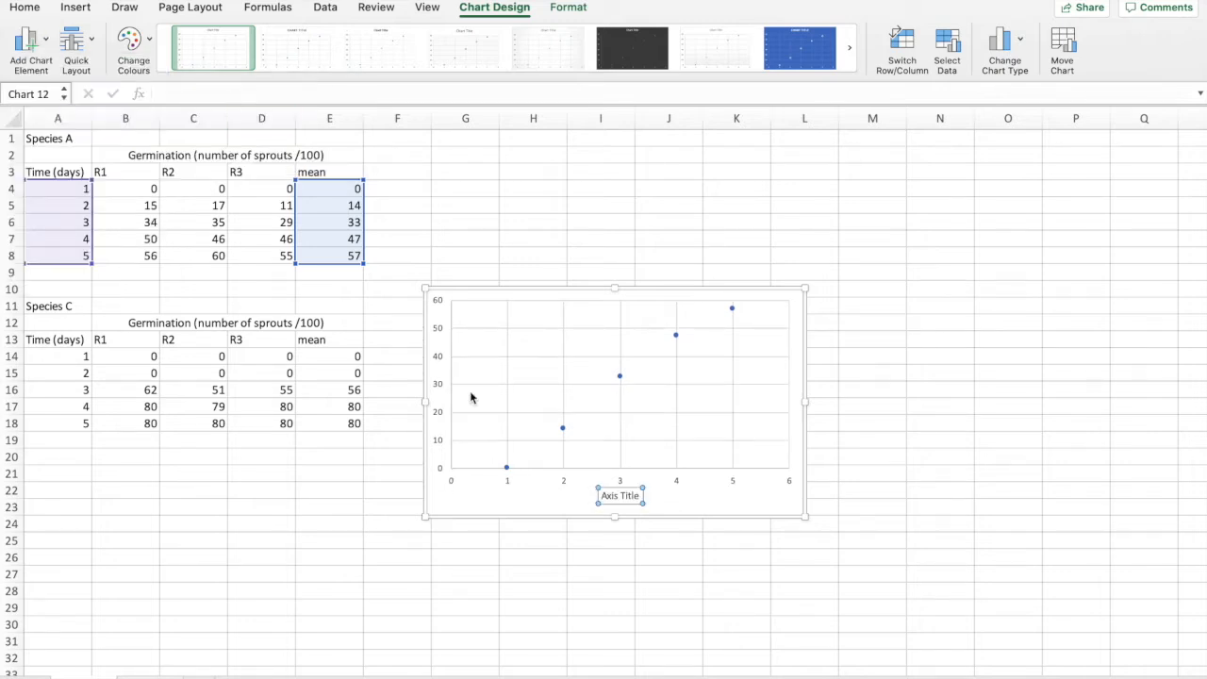
# Step: Replace the horizontal axis title's placeholder text with "Time (days)"
pyautogui.doubleClick(628, 496)
pyautogui.press('BackSpace')
pyautogui.press('BackSpace')
pyautogui.press('BackSpace')
pyautogui.press('BackSpace')
pyautogui.press('BackSpace')
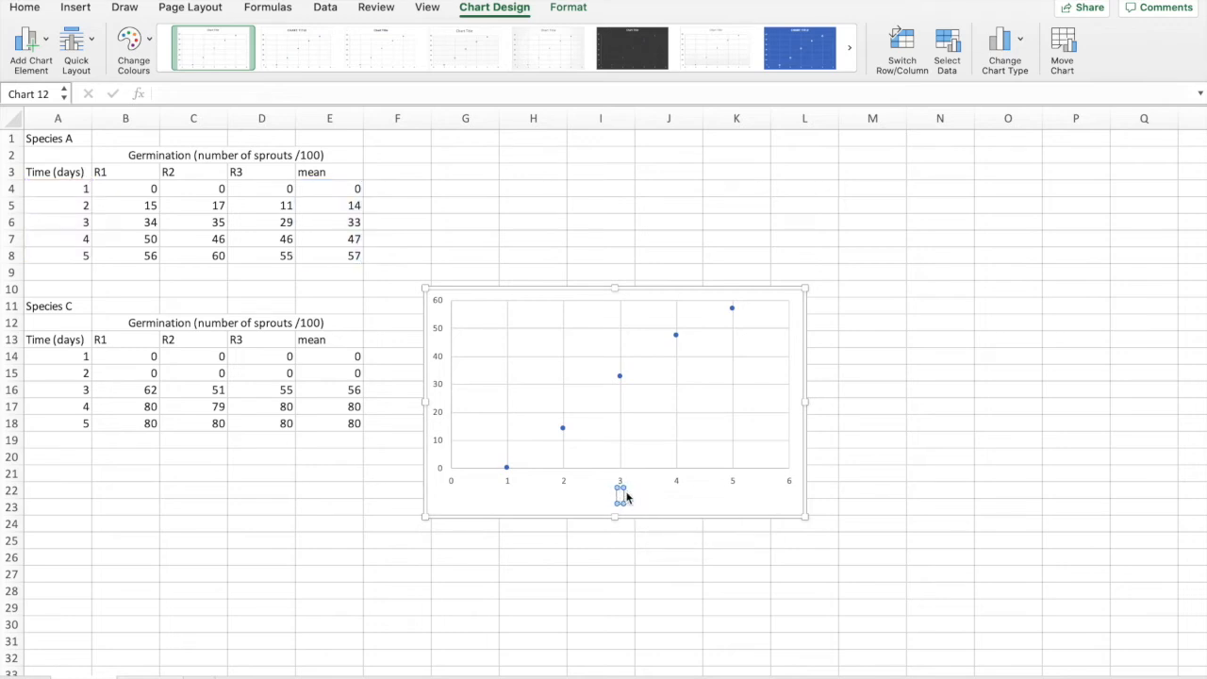
pyautogui.write('Time (days)')
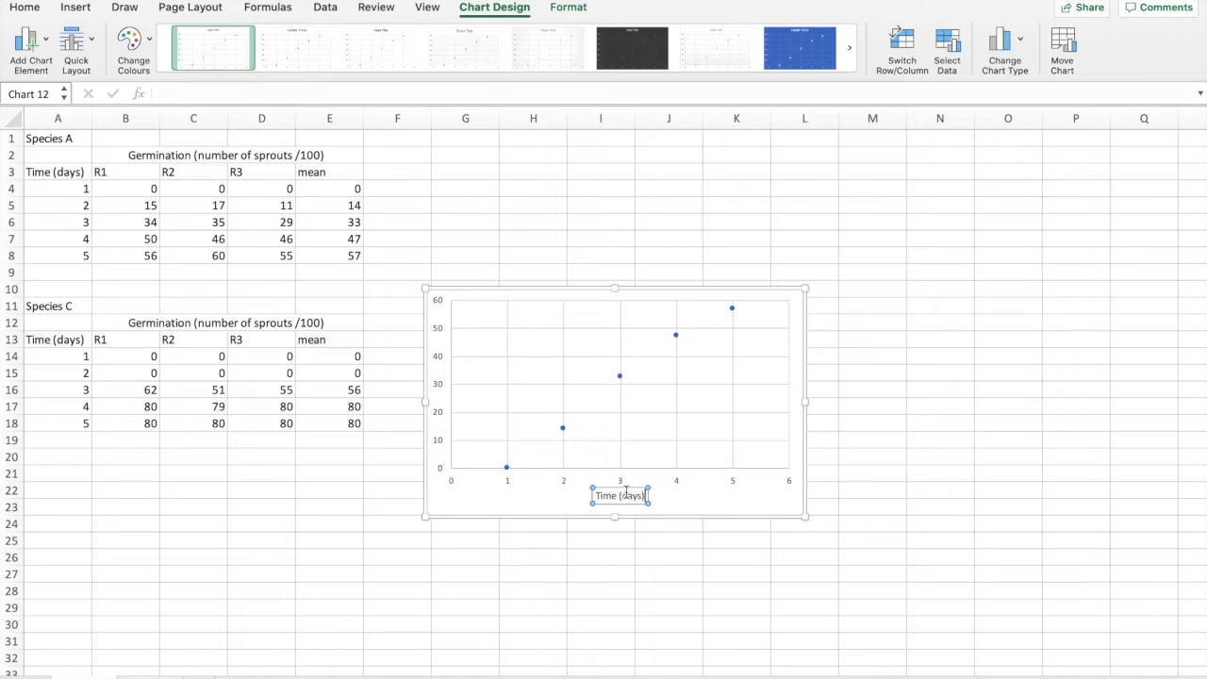
pyautogui.click(692, 498)
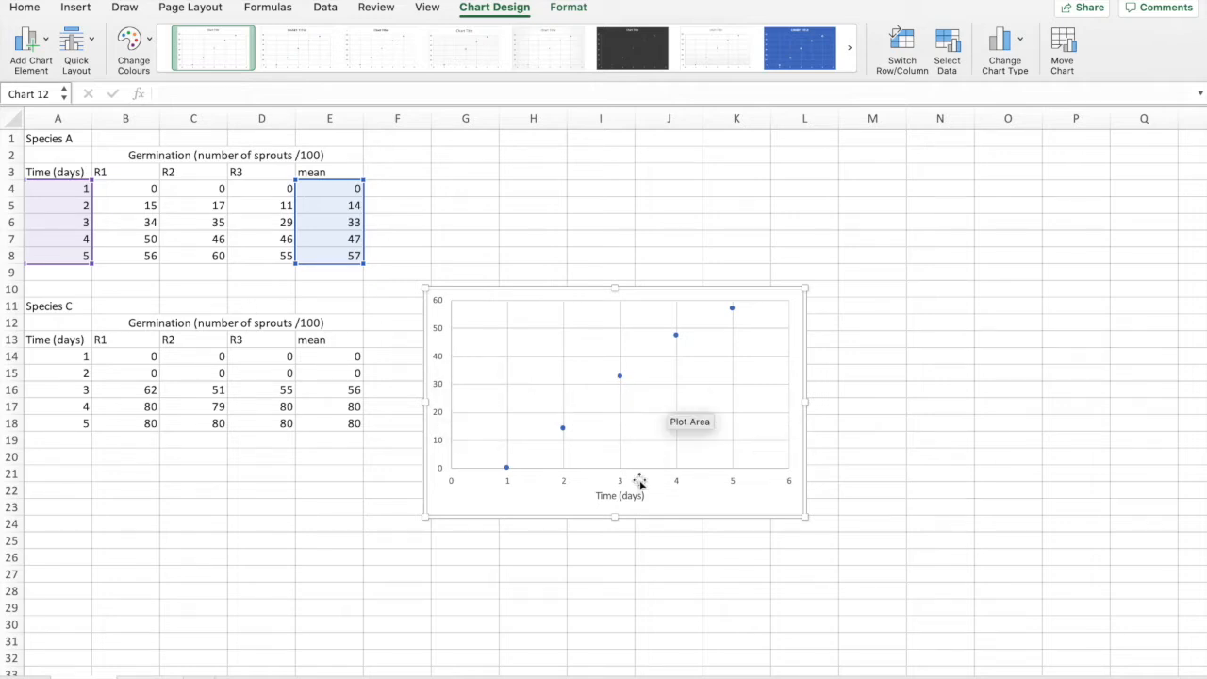
pyautogui.click(45, 43)
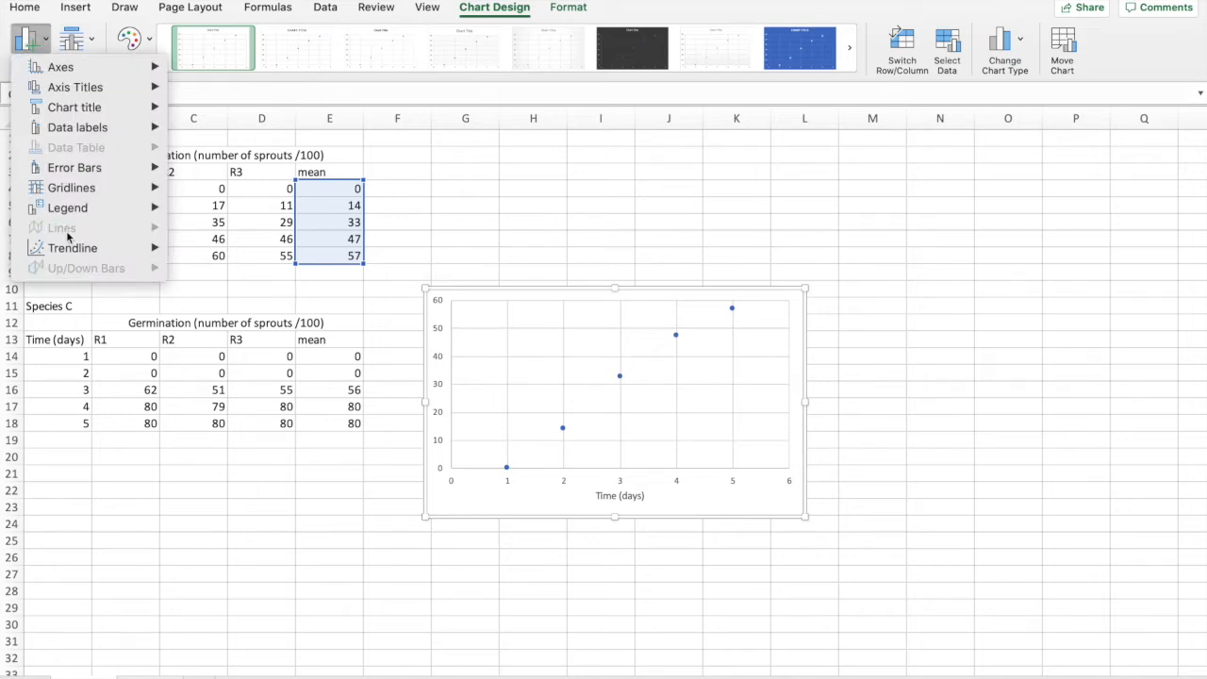
pyautogui.moveTo(68, 245)
pyautogui.click(677, 339)
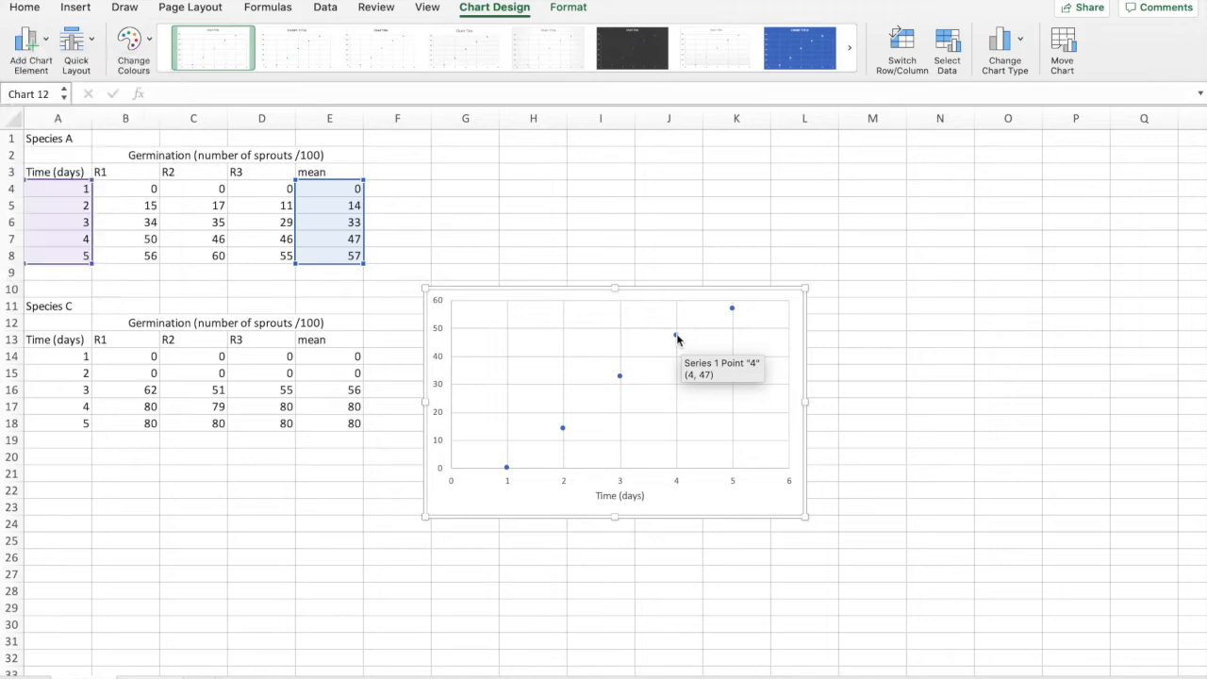
# Step: Format the plotted data series to use the built-in X-shaped marker type
pyautogui.click(676, 339)
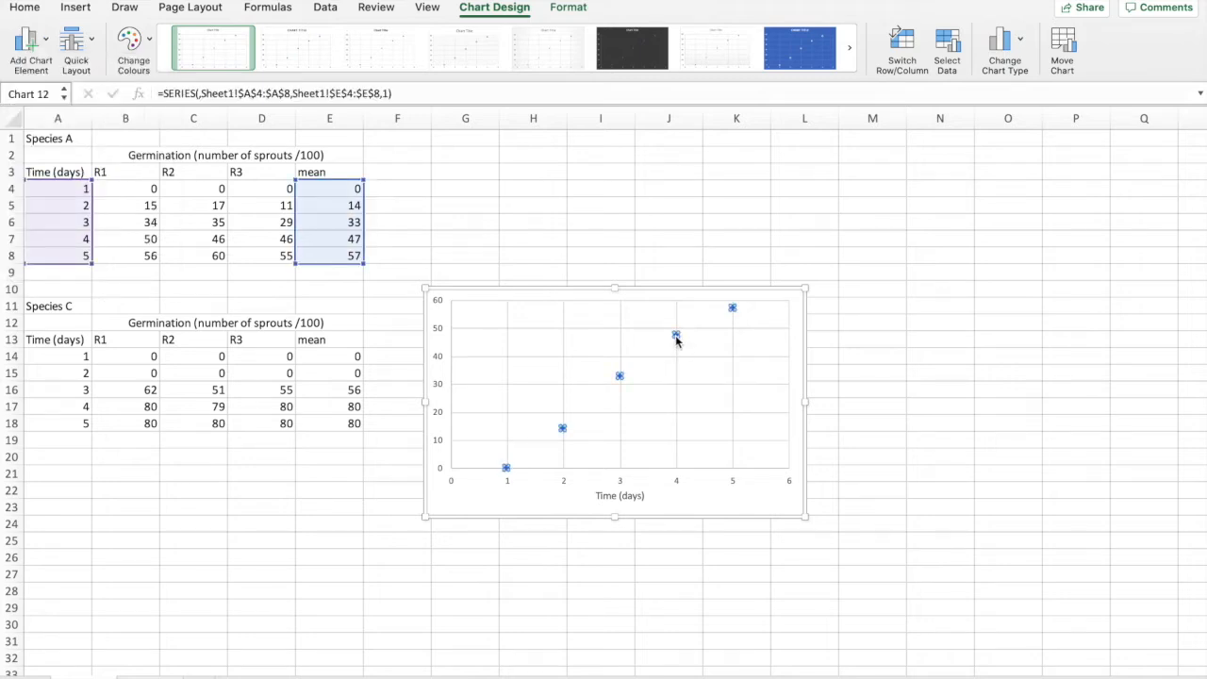
pyautogui.rightClick(676, 340)
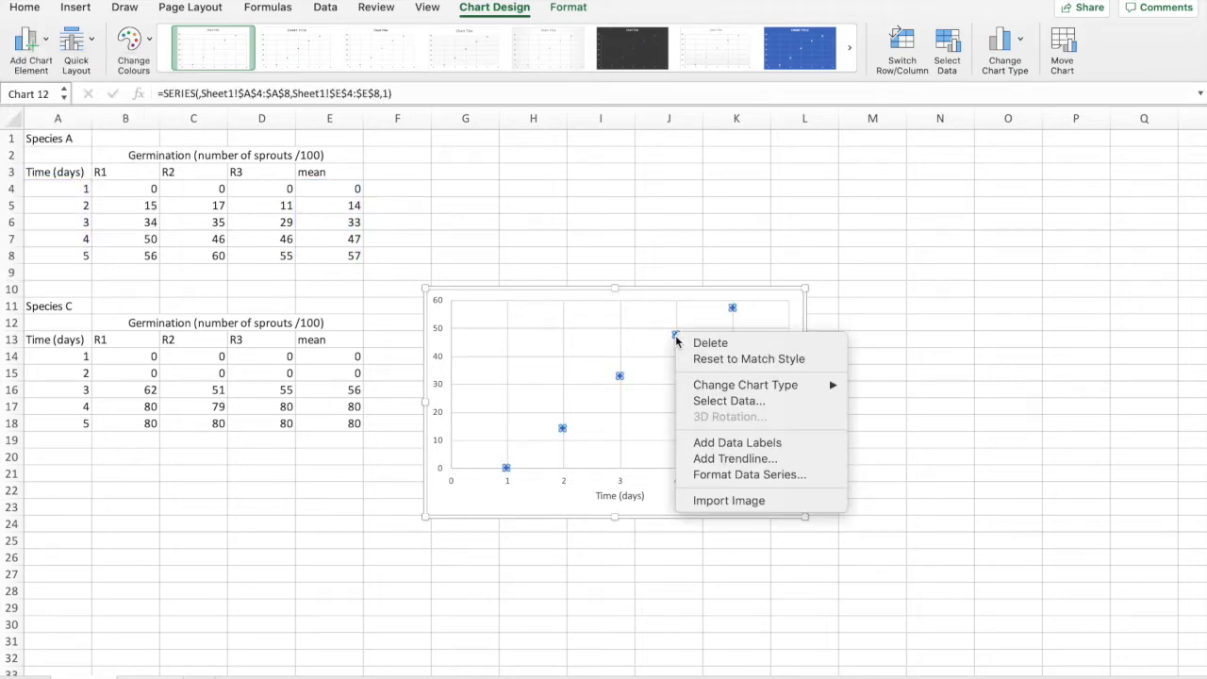
pyautogui.click(743, 474)
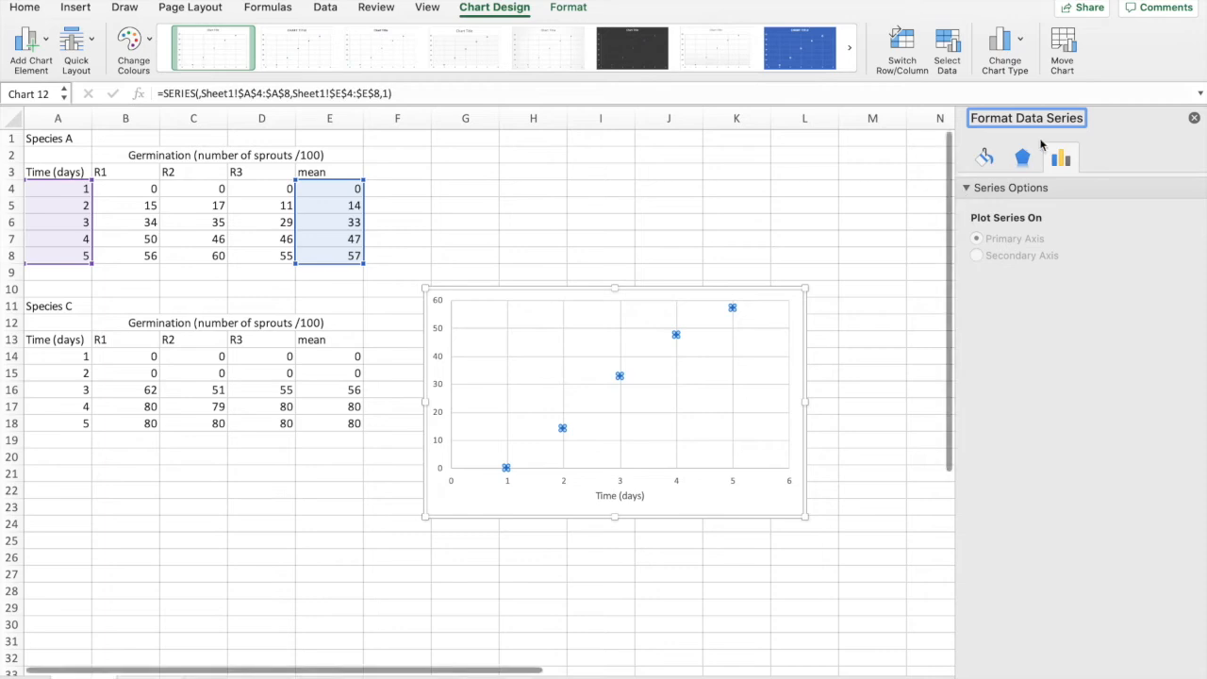
pyautogui.click(1024, 158)
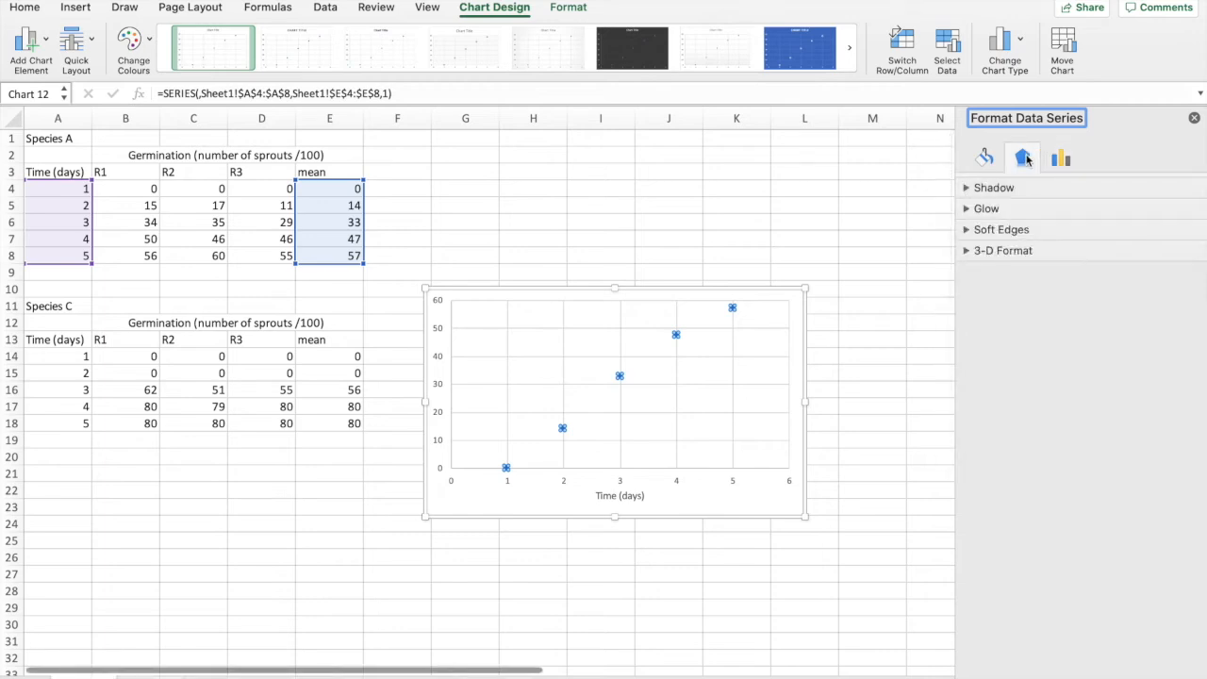
pyautogui.click(1060, 160)
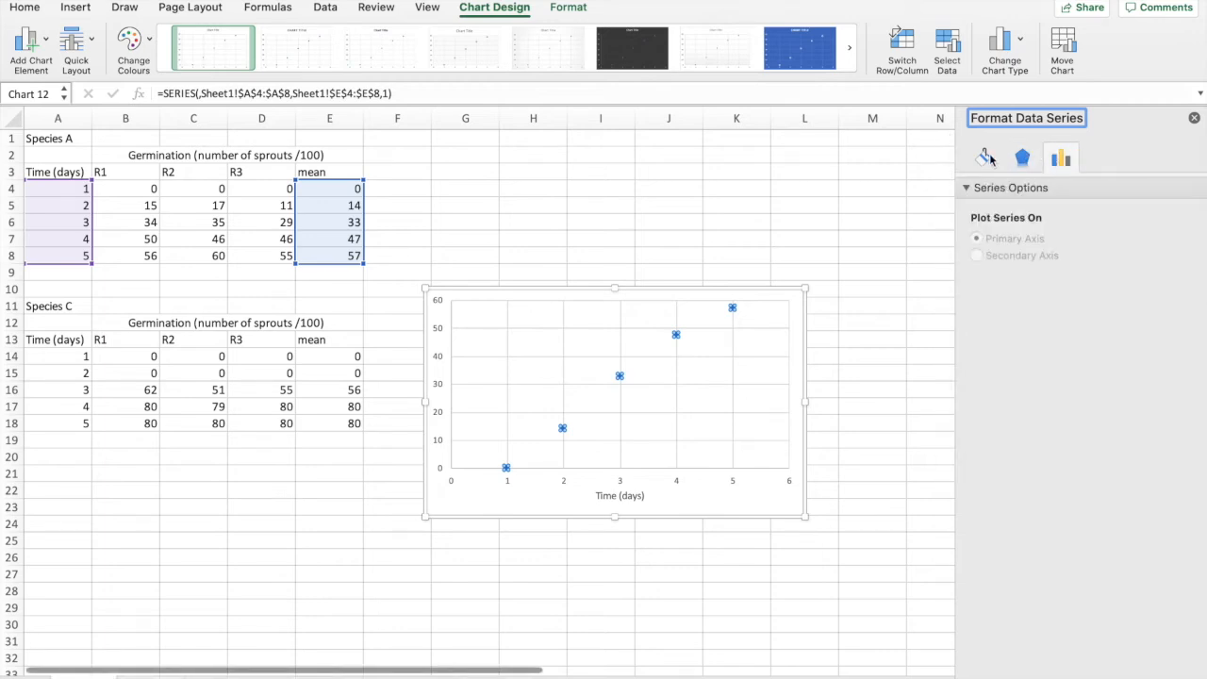
pyautogui.click(978, 161)
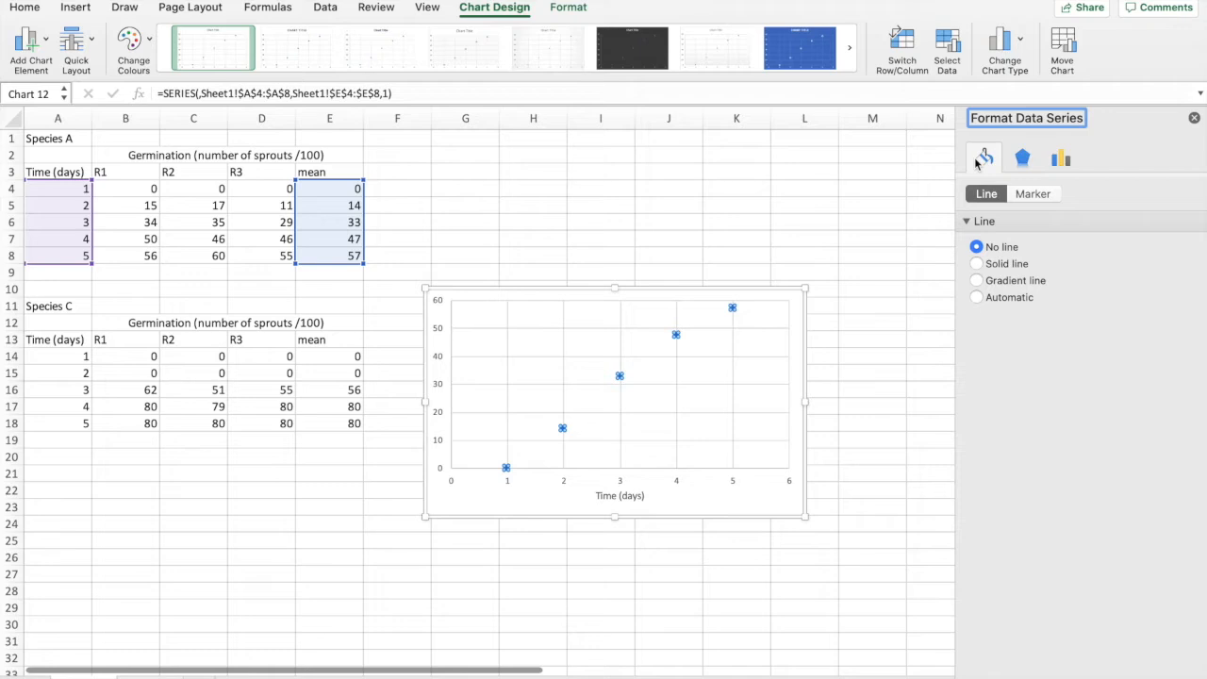
pyautogui.click(1032, 194)
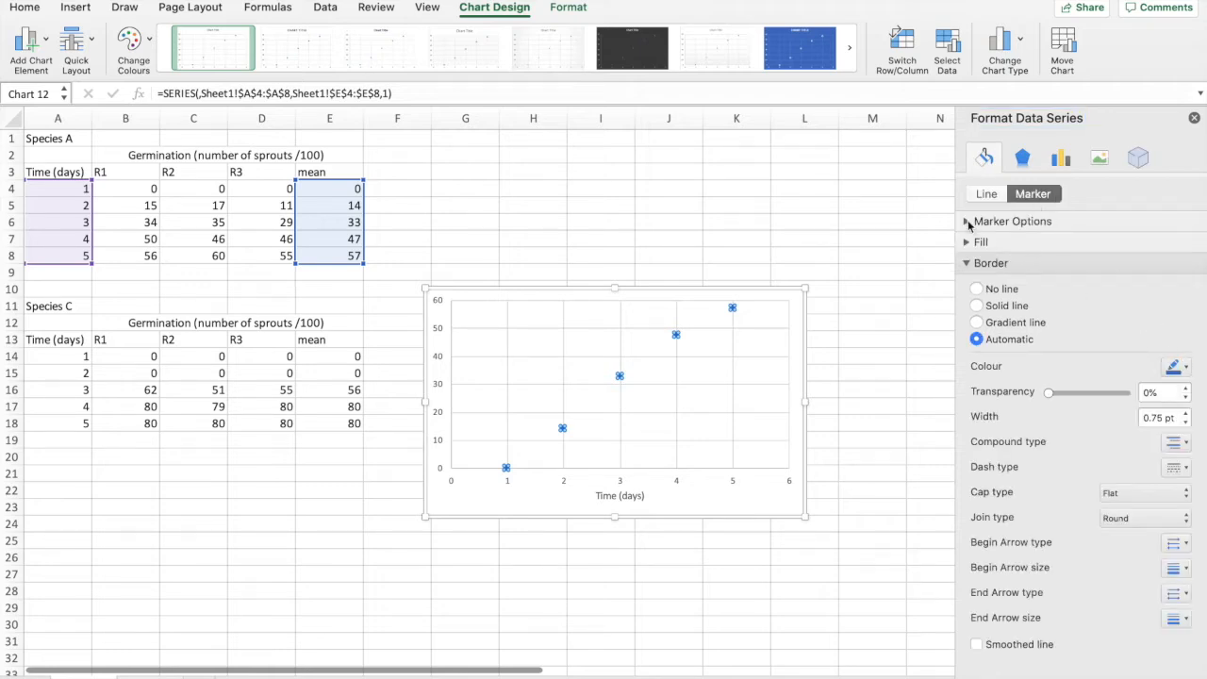
pyautogui.click(968, 223)
pyautogui.click(977, 281)
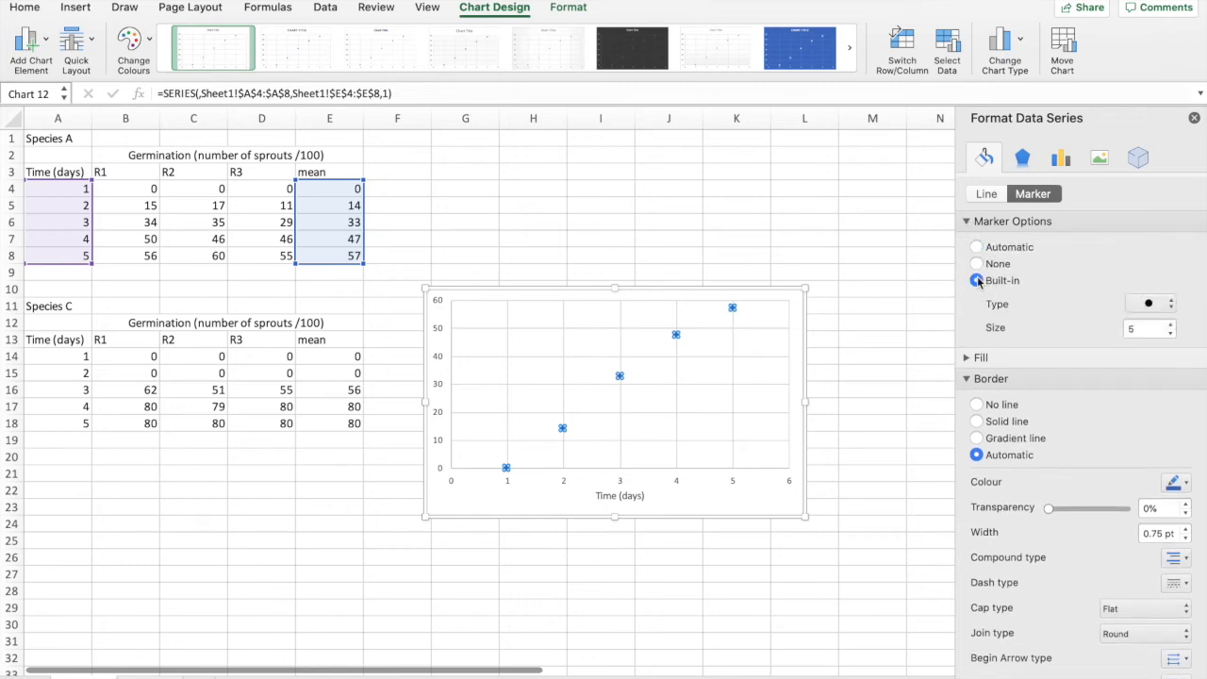
pyautogui.click(1169, 303)
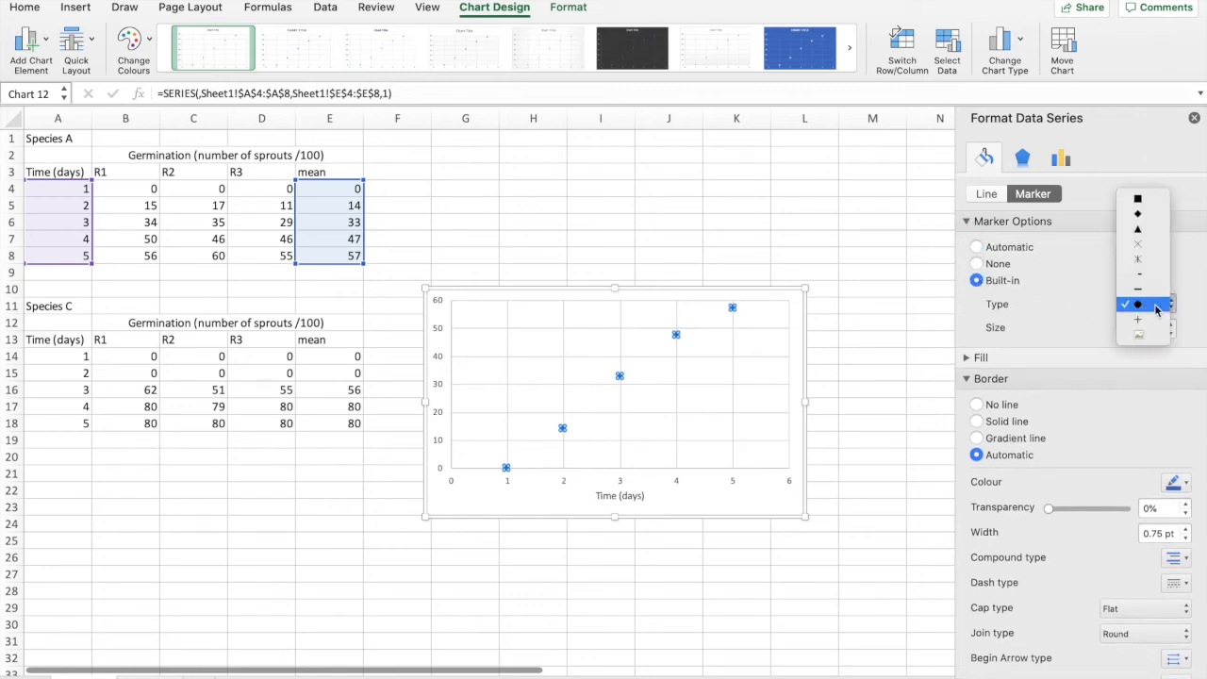
pyautogui.click(1144, 242)
# Step: Set the border colour of the data series markers to black
pyautogui.click(1178, 482)
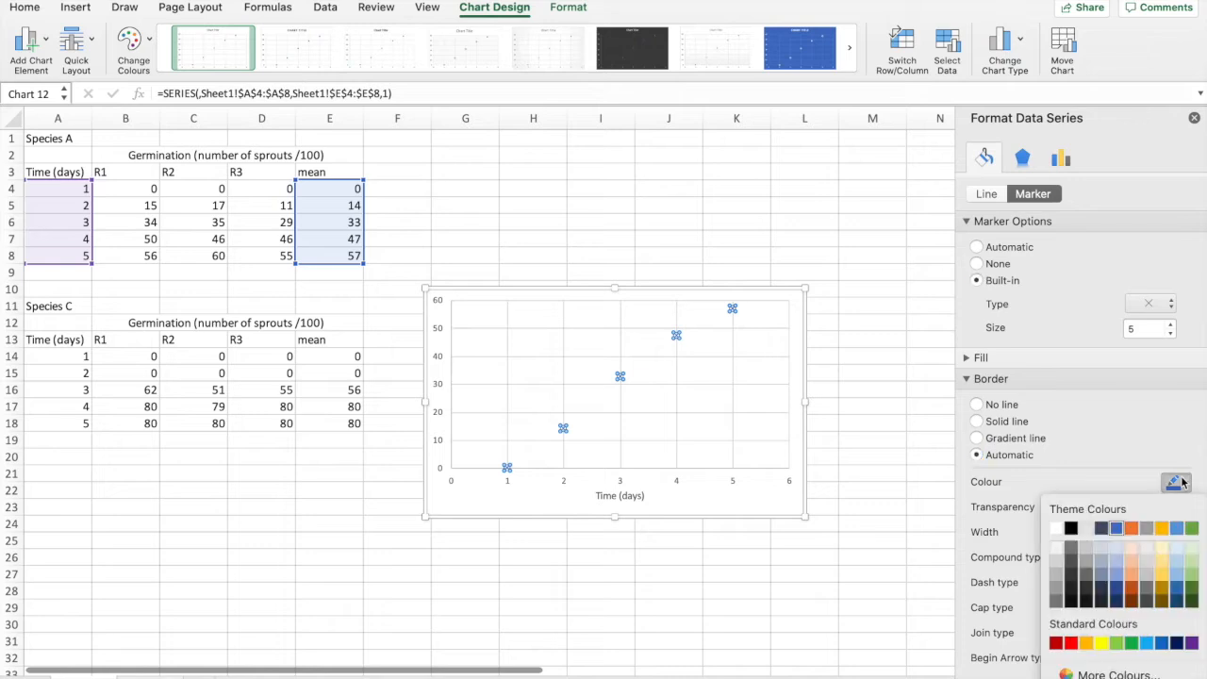
pyautogui.click(1072, 529)
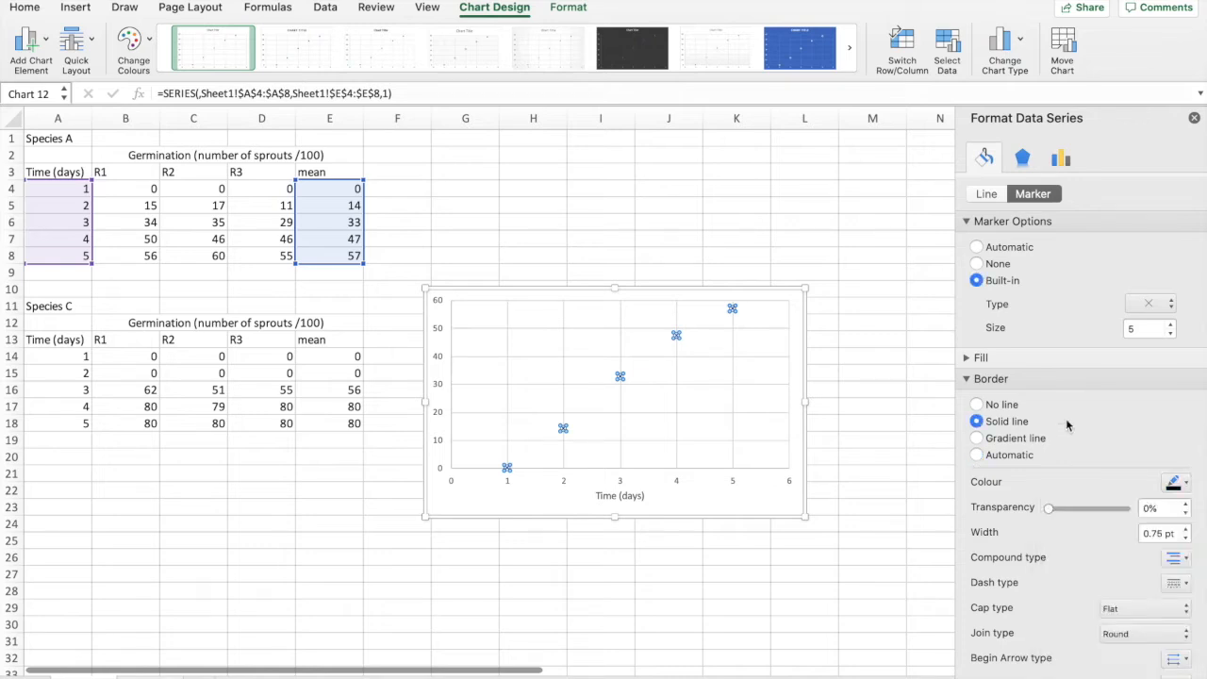
pyautogui.scroll(-3, 1104, 439)
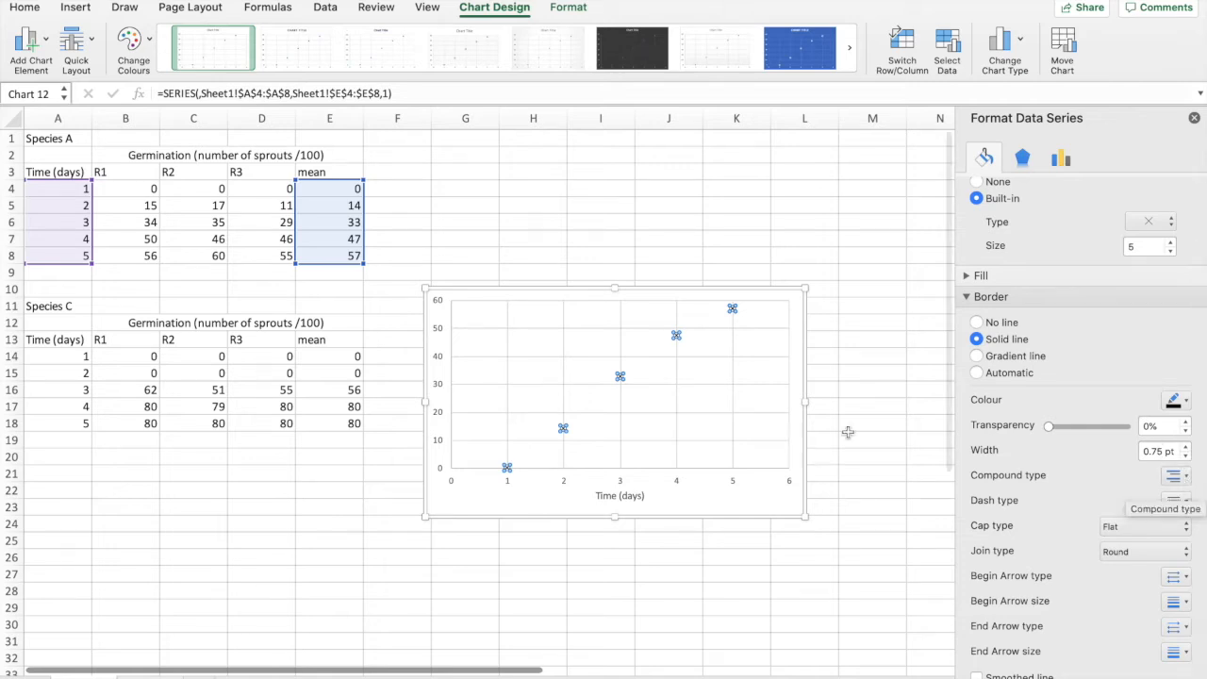
pyautogui.scroll(3, 1019, 226)
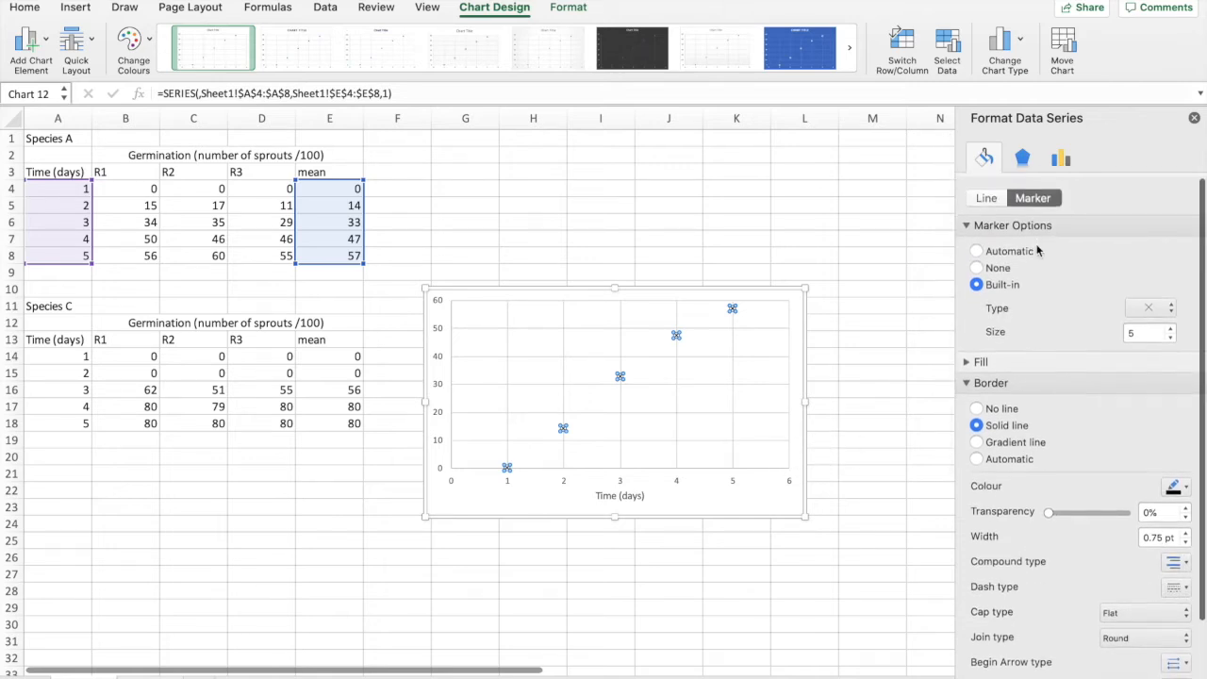
# Step: Try a solid connecting line on the plotted data series and restore the No line option
pyautogui.click(987, 193)
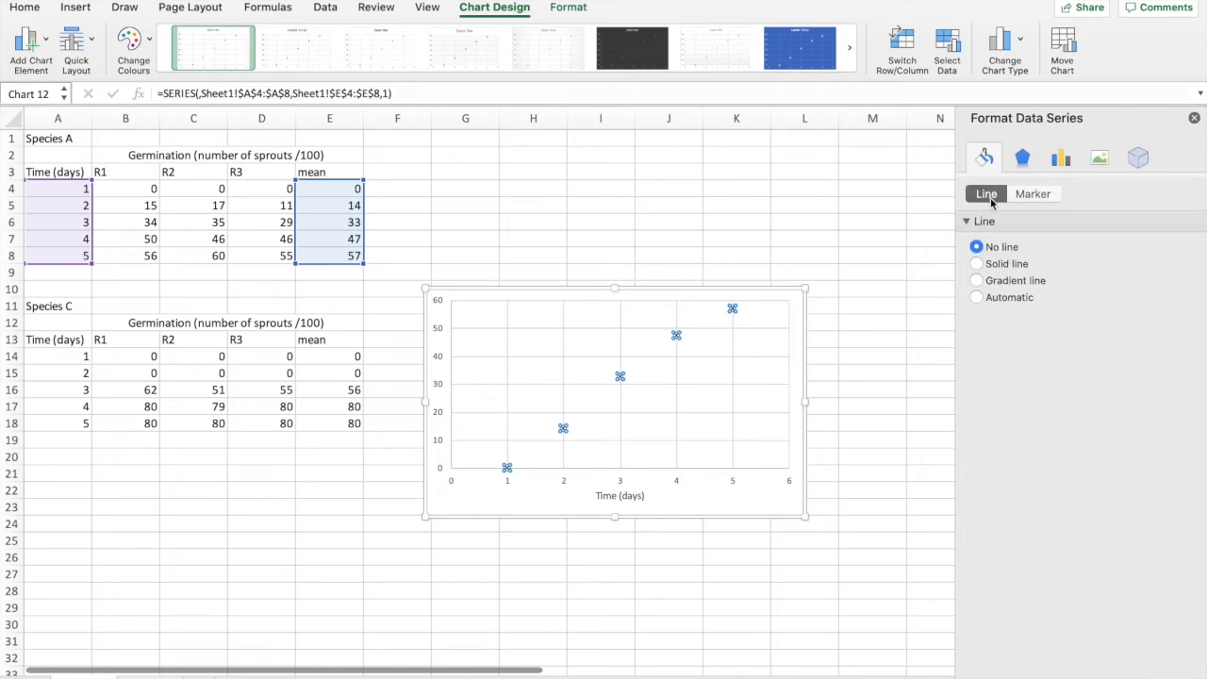
pyautogui.click(977, 264)
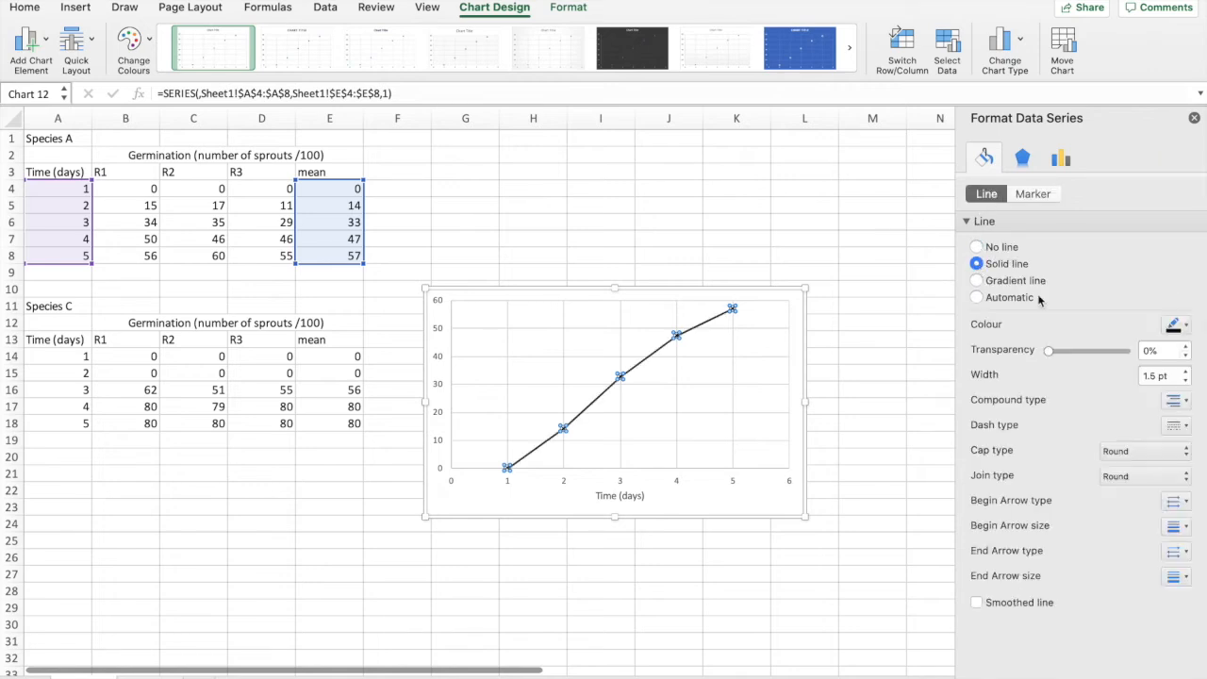
pyautogui.click(976, 247)
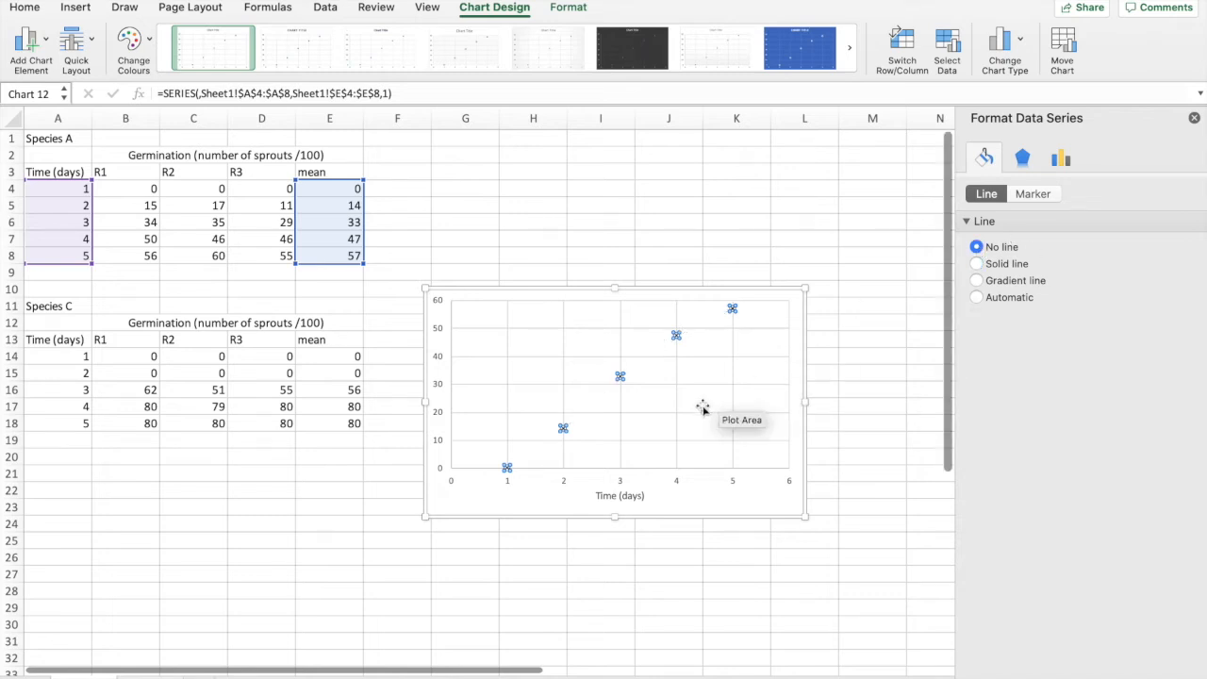
pyautogui.click(1062, 162)
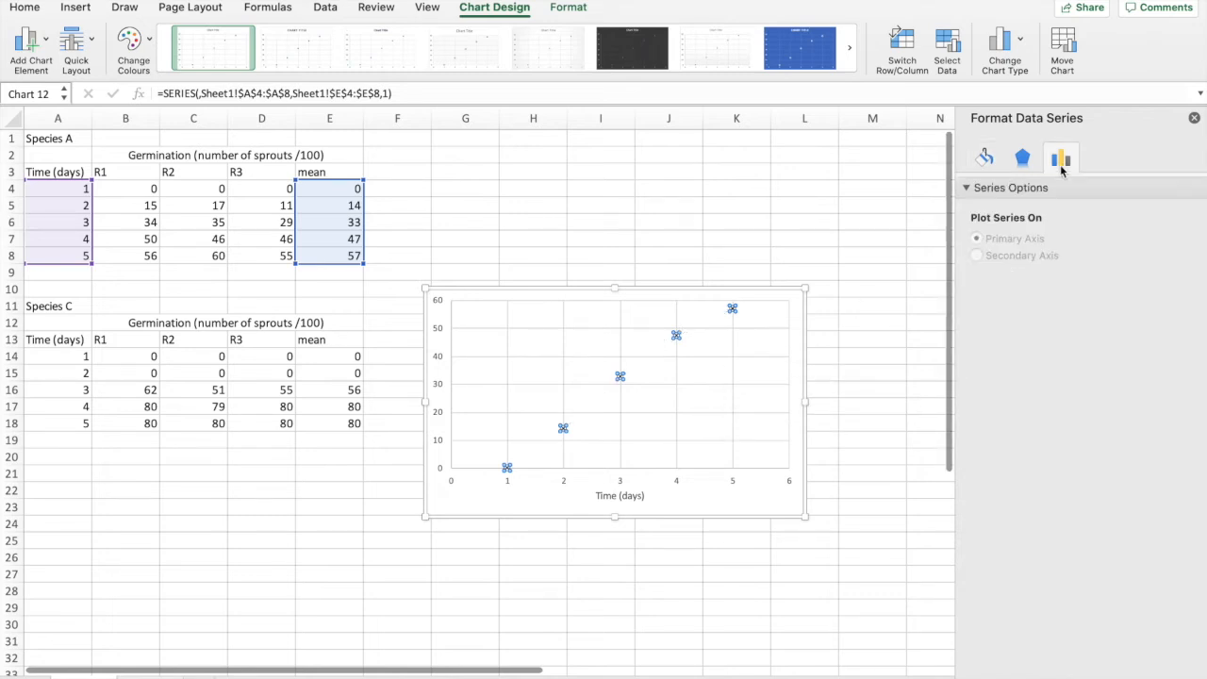
pyautogui.click(1193, 119)
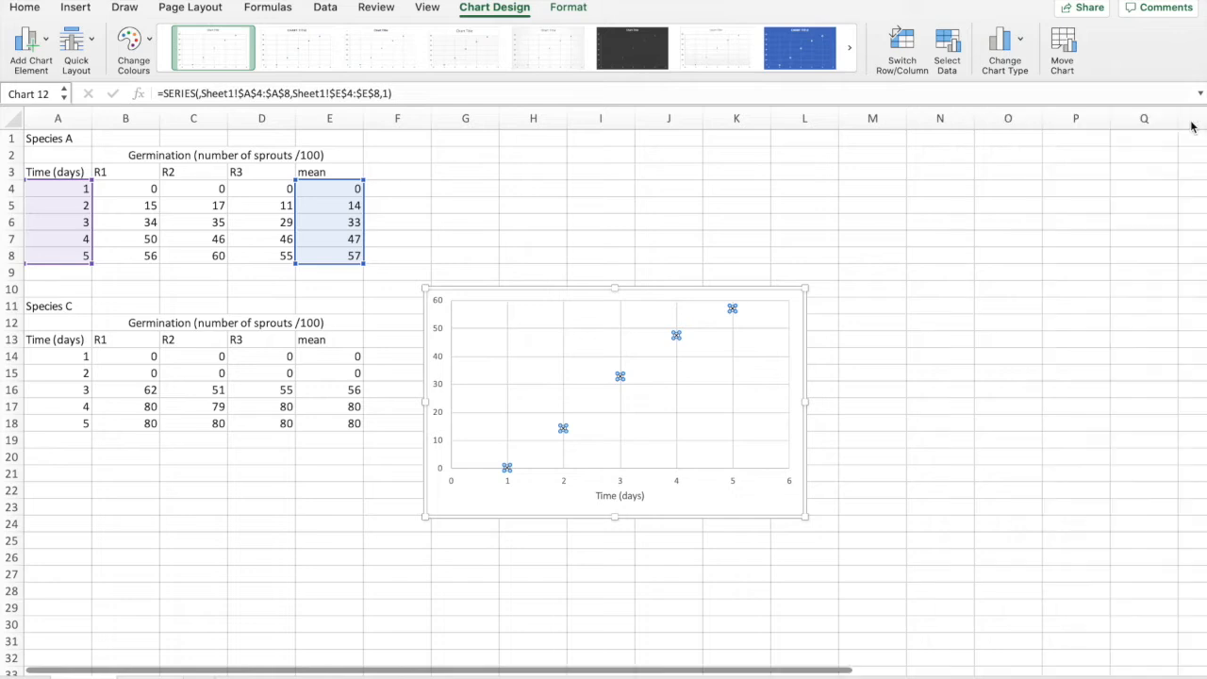
# Step: Add a linear trendline to the scatter chart with its formatting options open
pyautogui.click(741, 382)
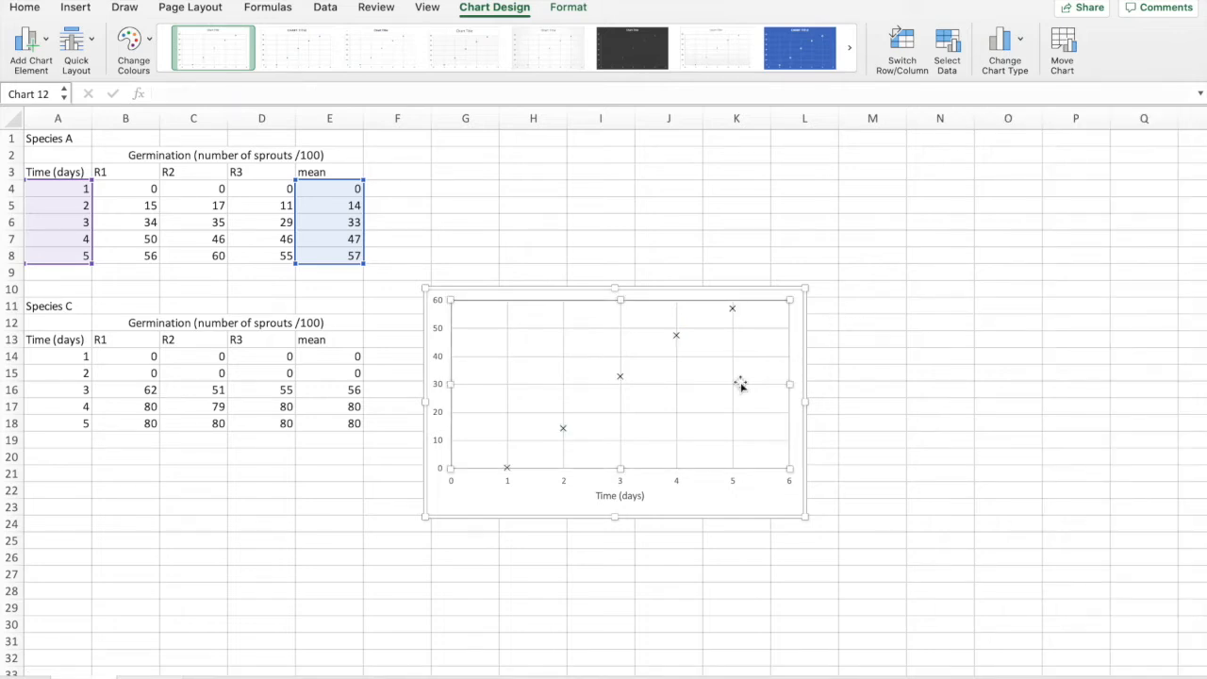
pyautogui.click(28, 46)
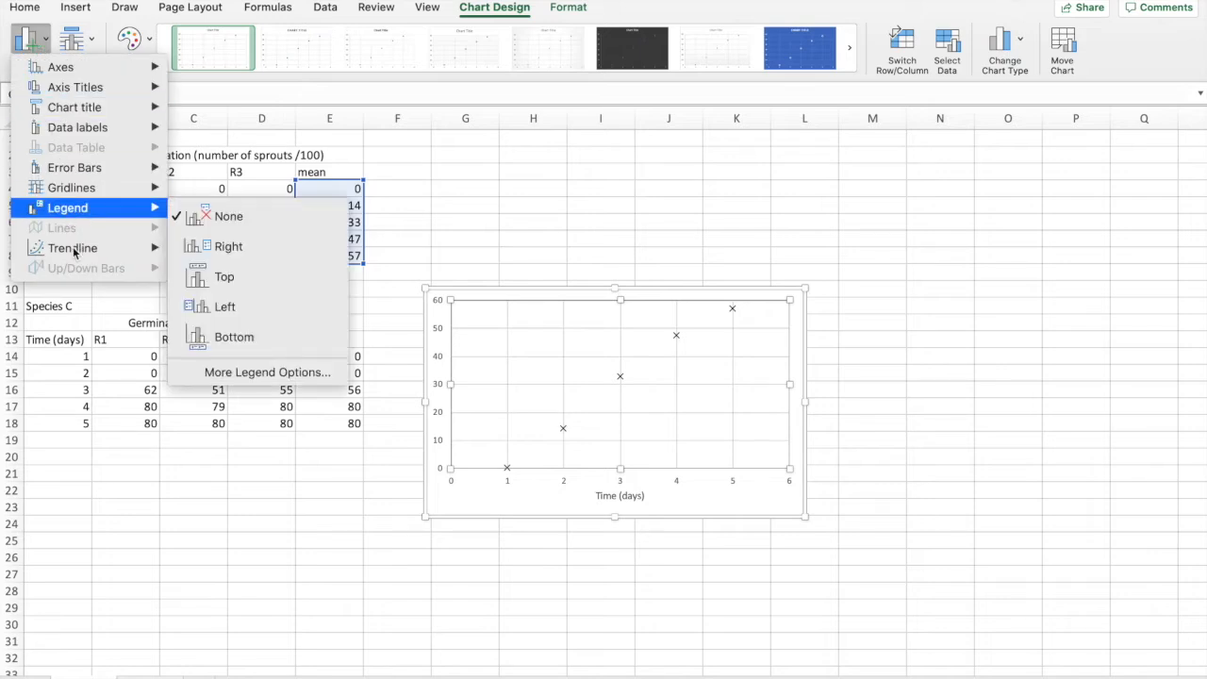
pyautogui.moveTo(75, 252)
pyautogui.click(288, 388)
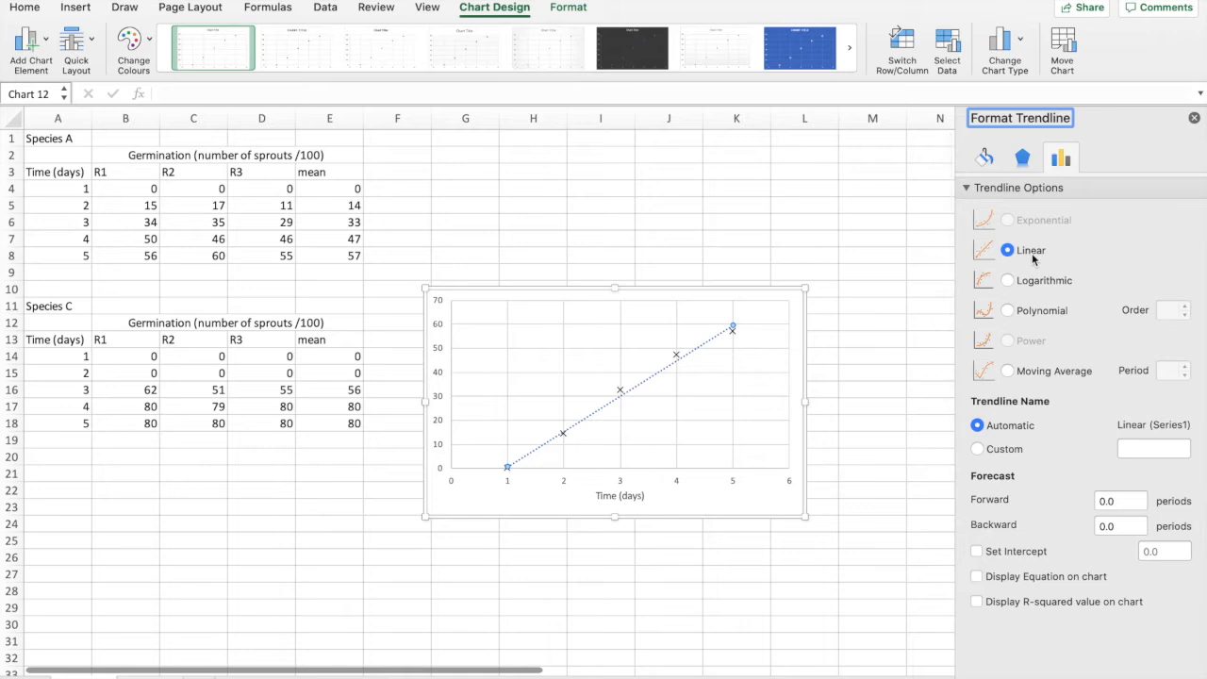
# Step: Try the Polynomial and Logarithmic trendline types and return to the Linear type
pyautogui.click(1025, 310)
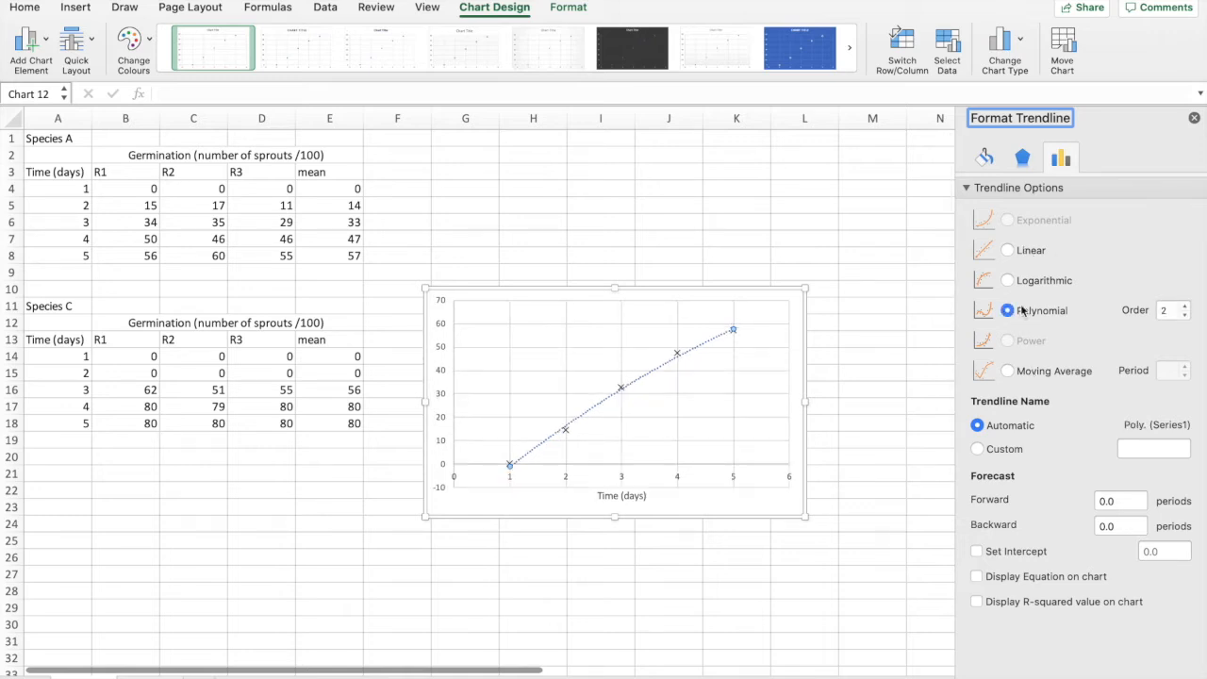
pyautogui.click(1009, 281)
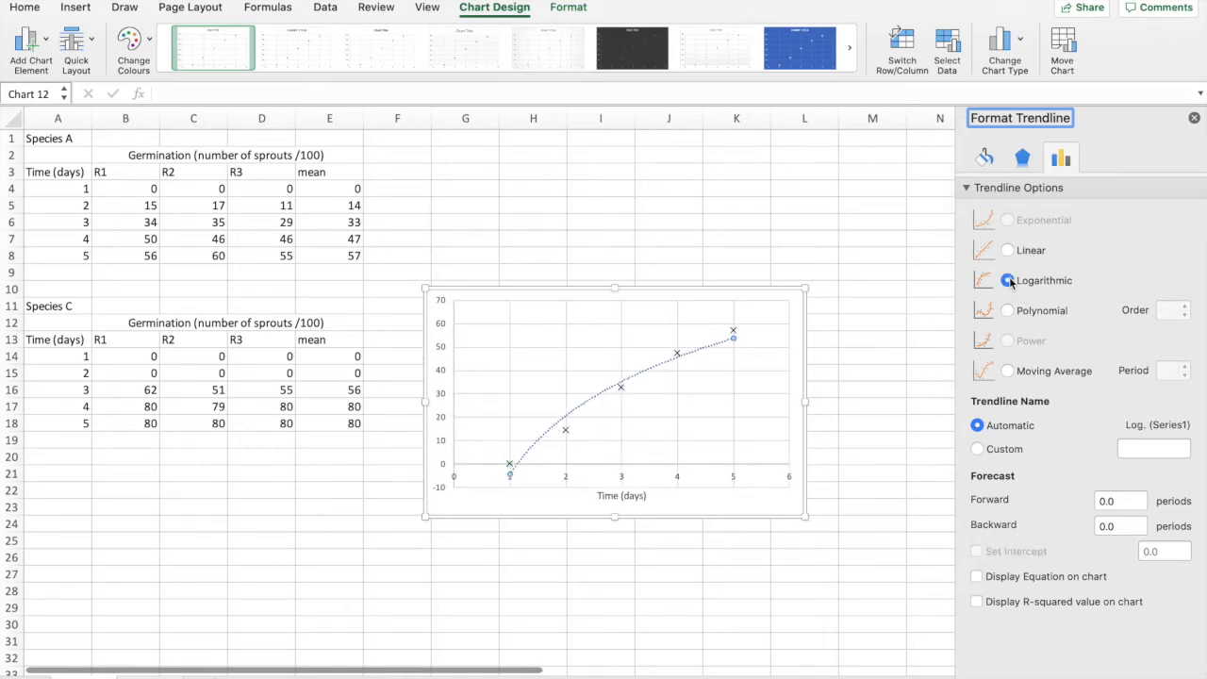
pyautogui.click(1008, 250)
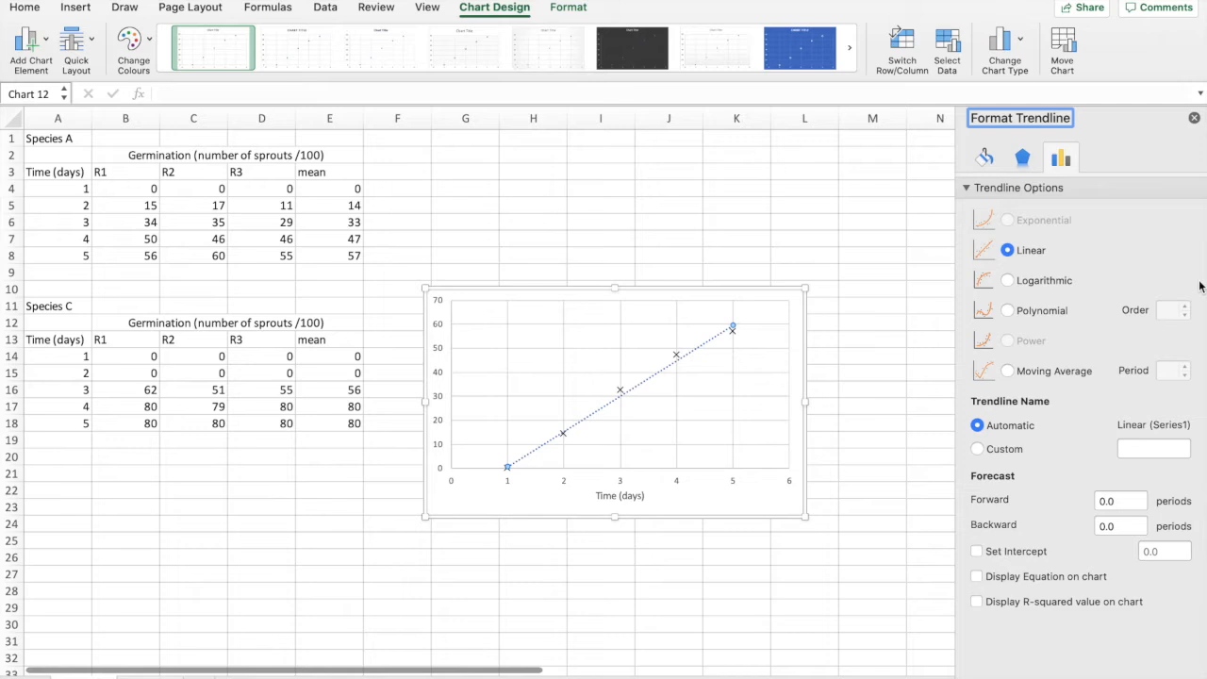
# Step: Display the trendline's equation on the chart and move its label to the upper-left part of the plot area
pyautogui.click(976, 576)
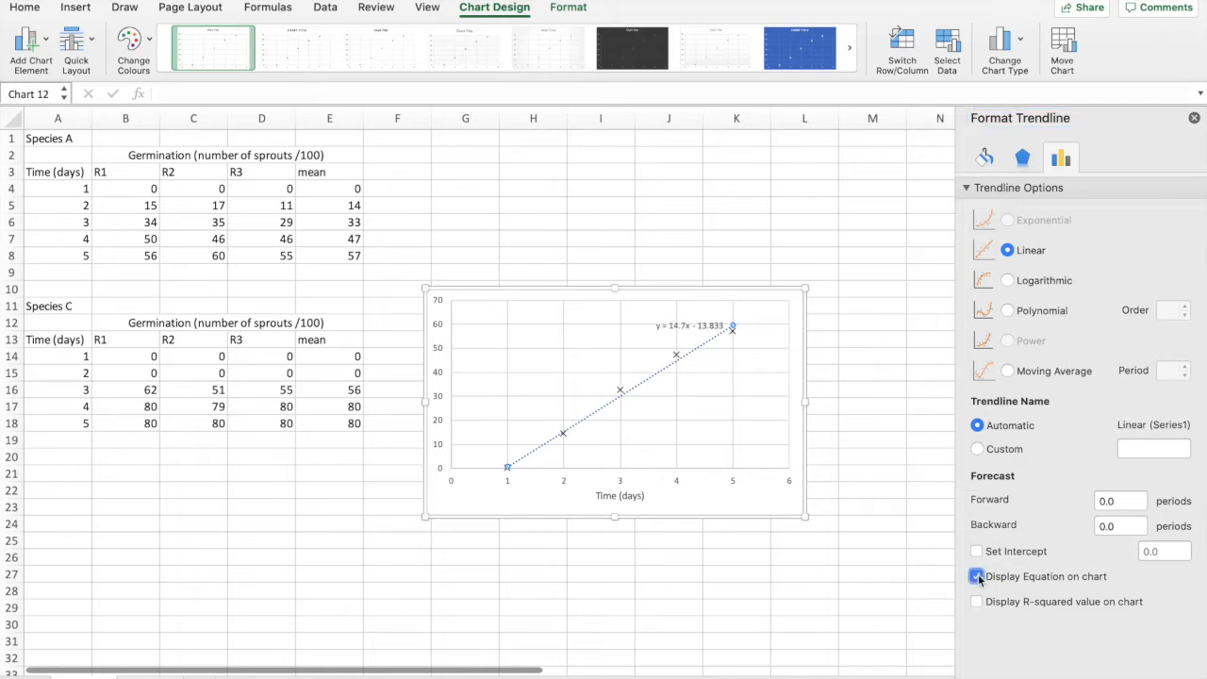
pyautogui.click(702, 321)
pyautogui.moveTo(702, 318); pyautogui.dragTo(526, 309)
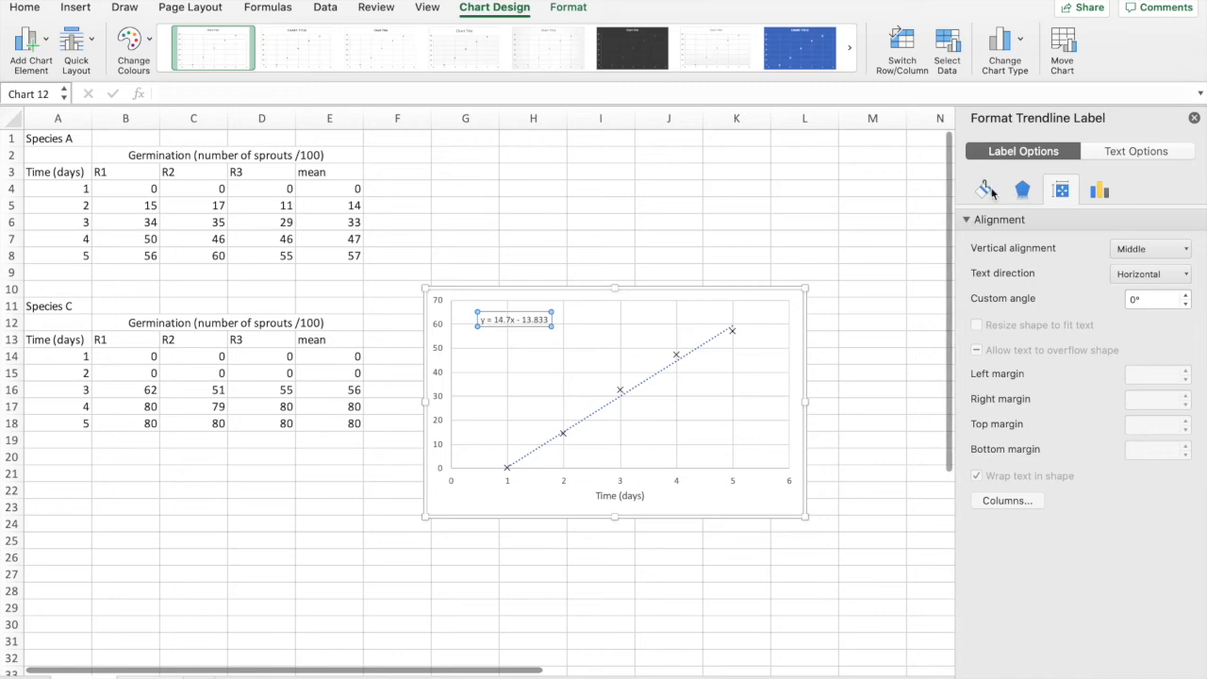
# Step: Try a solid dash type on the border of the trendline equation label
pyautogui.click(988, 190)
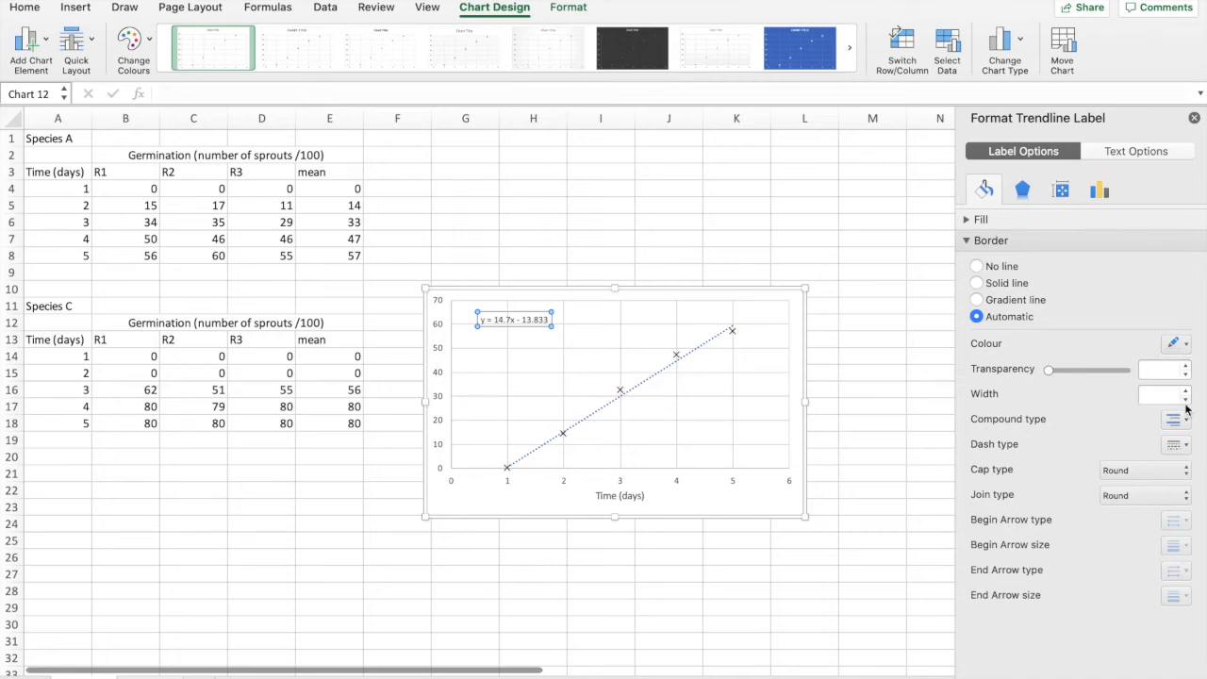
pyautogui.click(1186, 445)
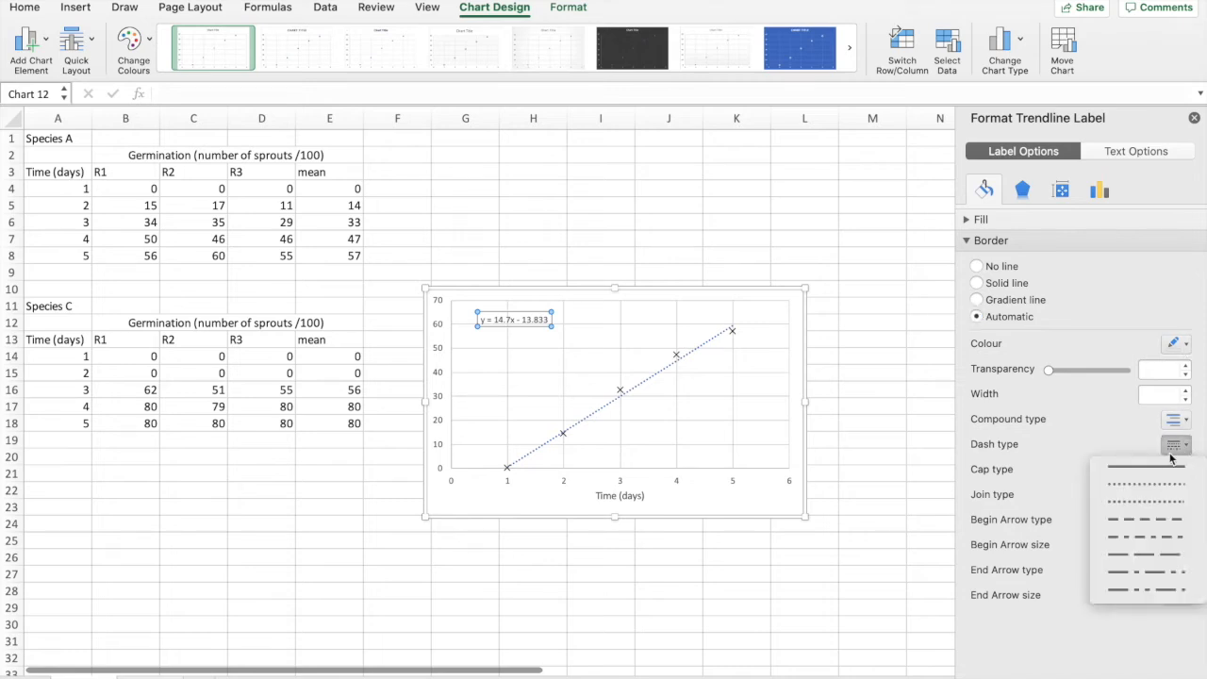
pyautogui.click(1161, 467)
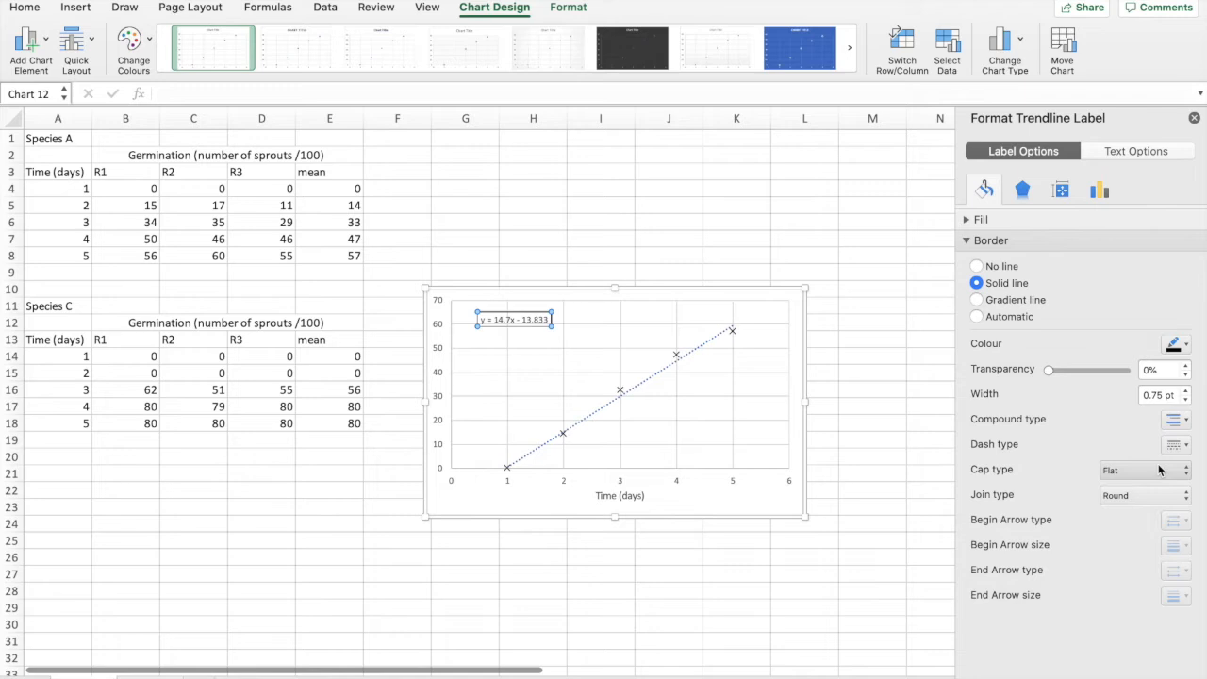
# Step: Format the trendline as a solid black line with a width of 0.25 pt
pyautogui.click(671, 370)
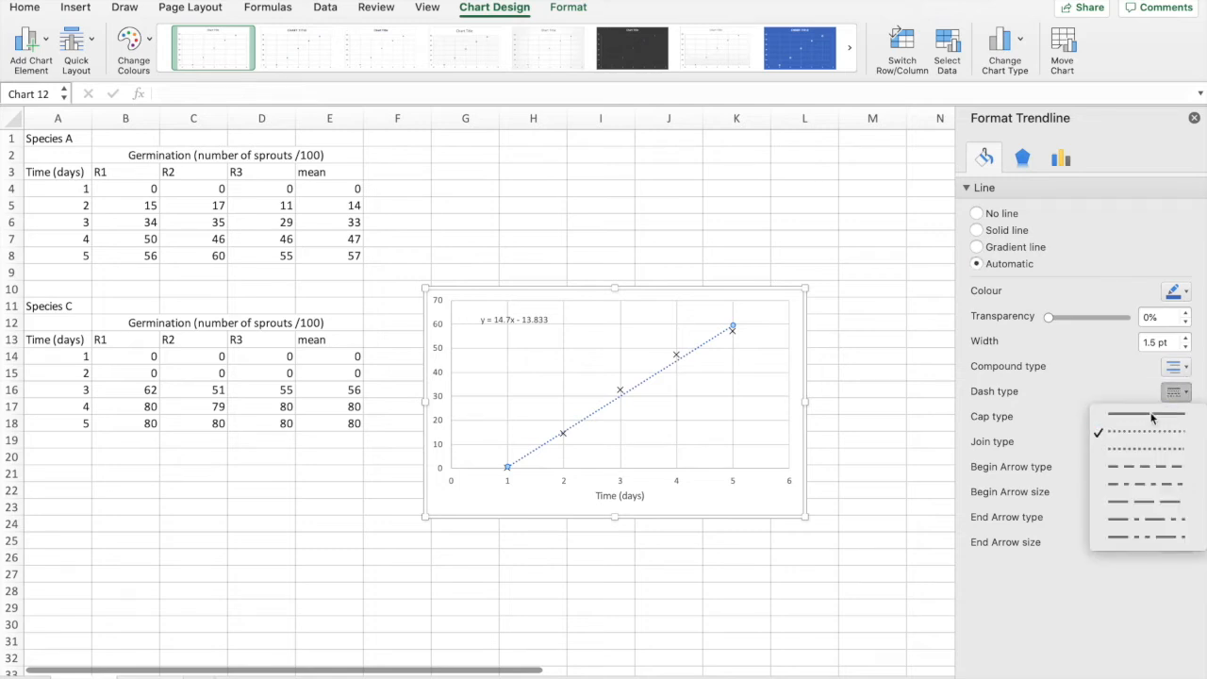
pyautogui.click(1150, 415)
pyautogui.click(1178, 294)
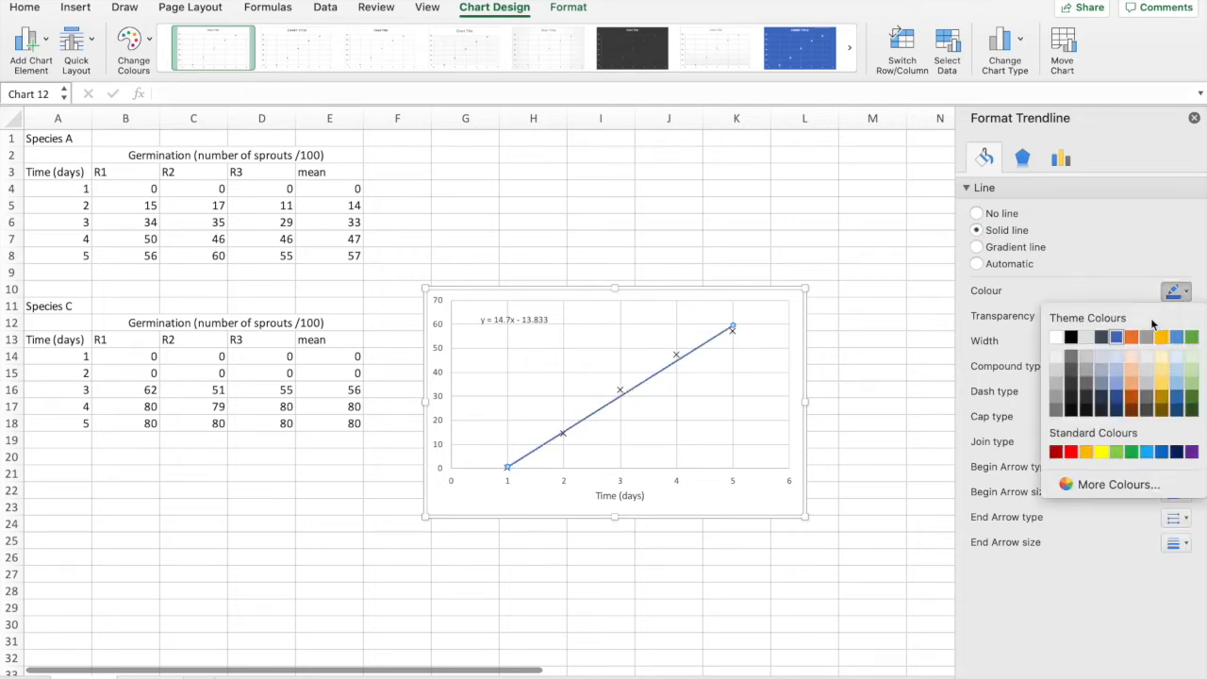
pyautogui.click(1071, 347)
pyautogui.click(1186, 347)
pyautogui.click(1186, 347)
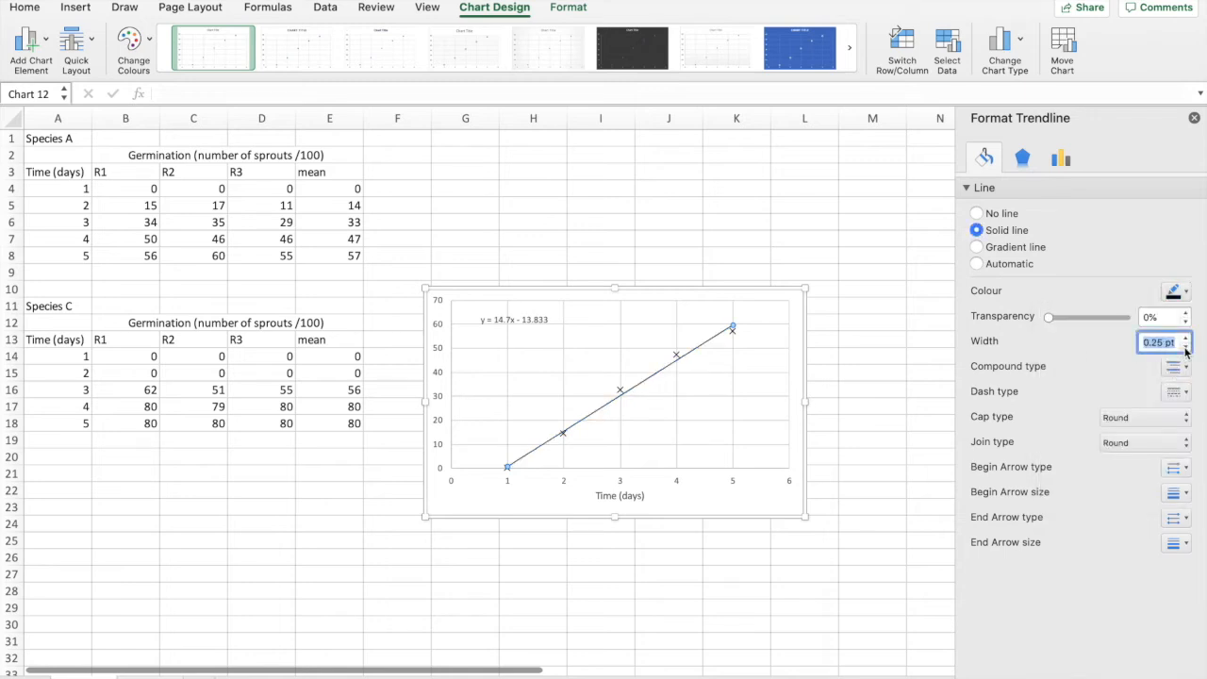
pyautogui.click(724, 515)
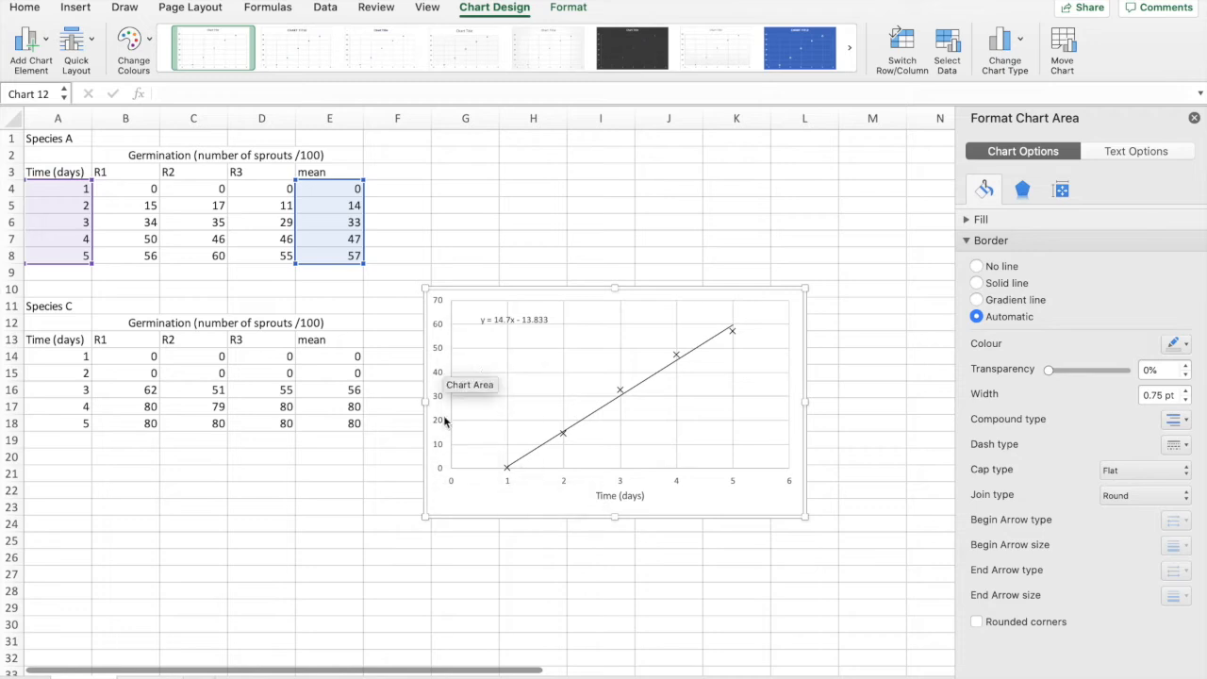
# Step: Set the horizontal axis's maximum bound to 5
pyautogui.click(677, 487)
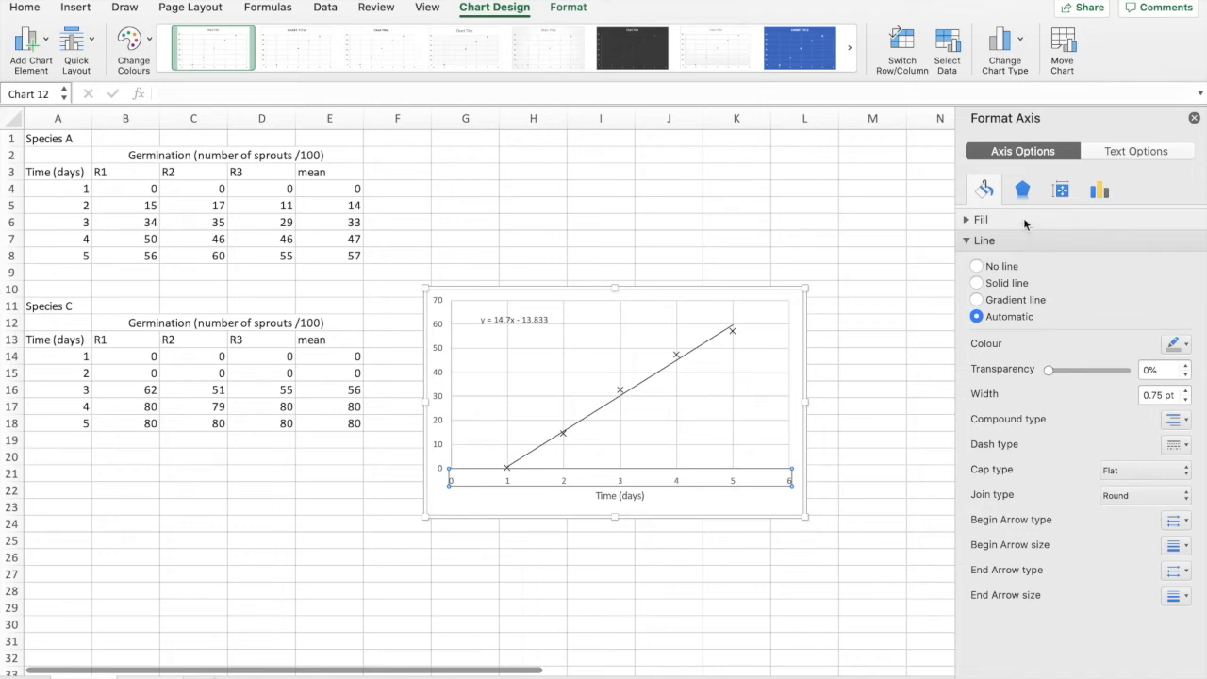
pyautogui.click(1026, 191)
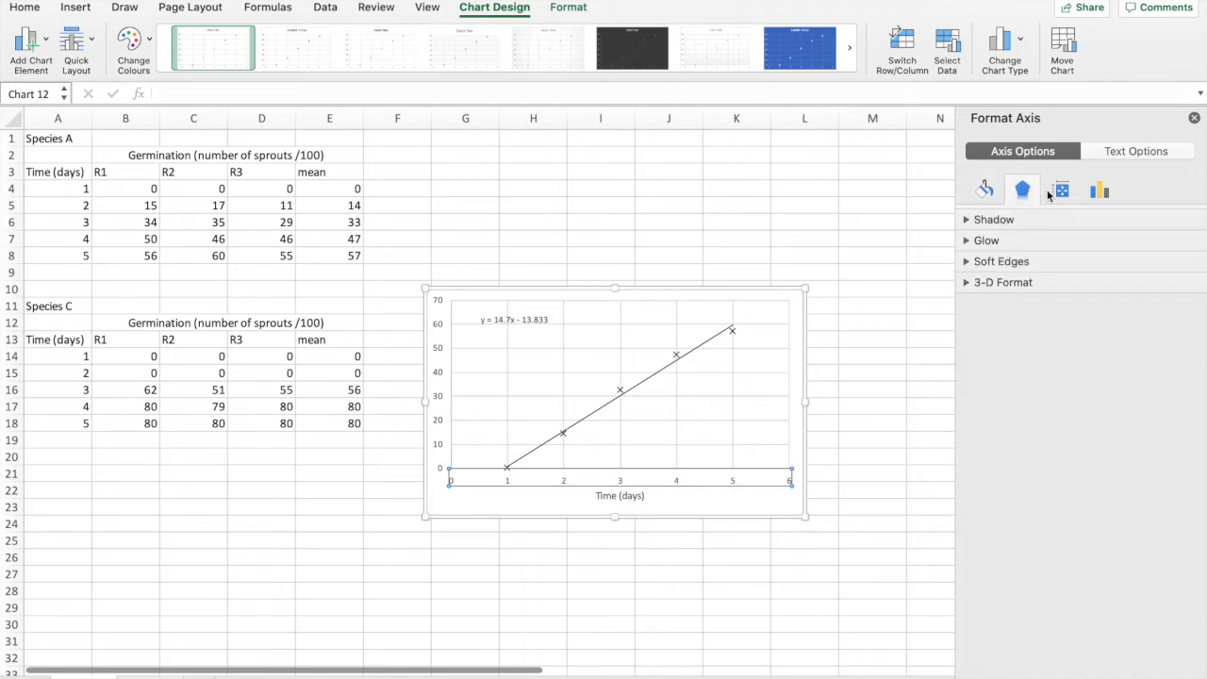
pyautogui.click(1060, 191)
pyautogui.click(1100, 192)
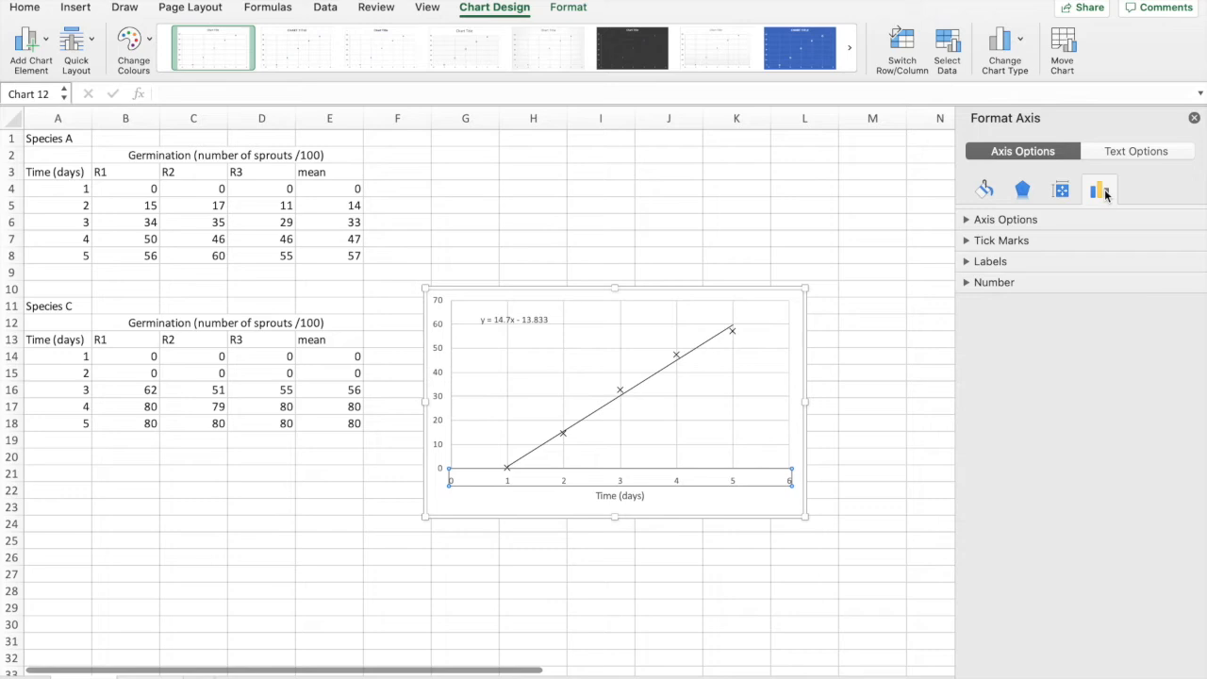
pyautogui.click(965, 221)
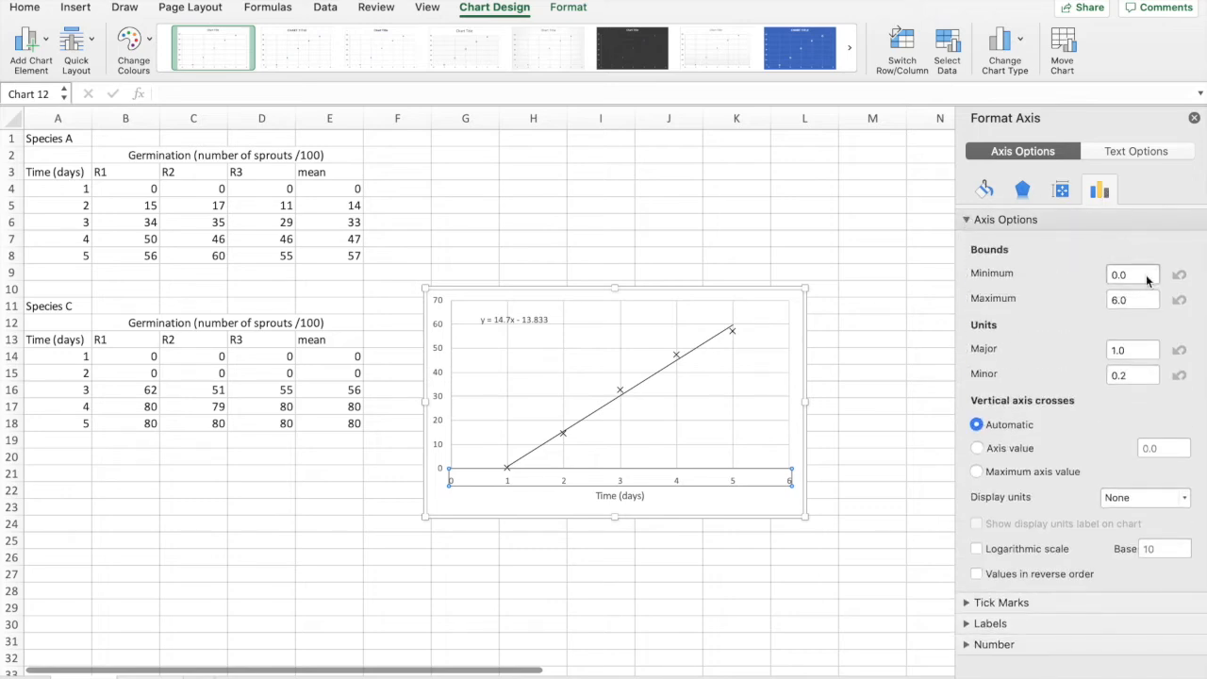
pyautogui.click(1131, 299)
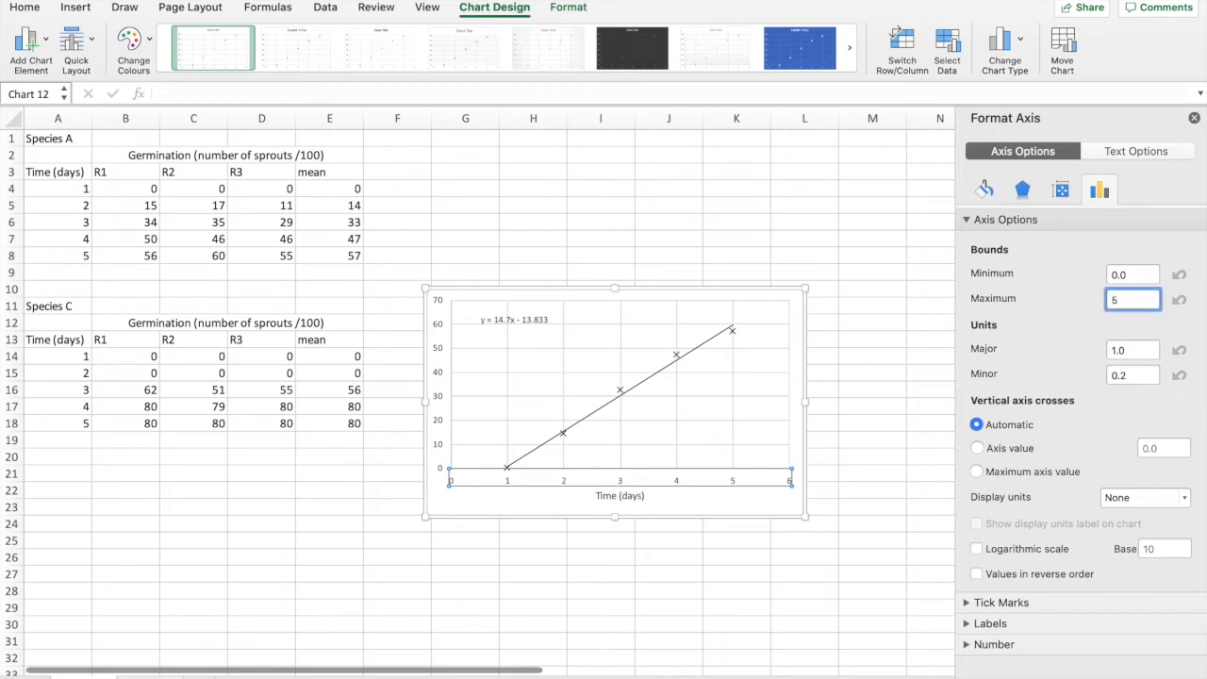
pyautogui.write('5')
pyautogui.press('Return')
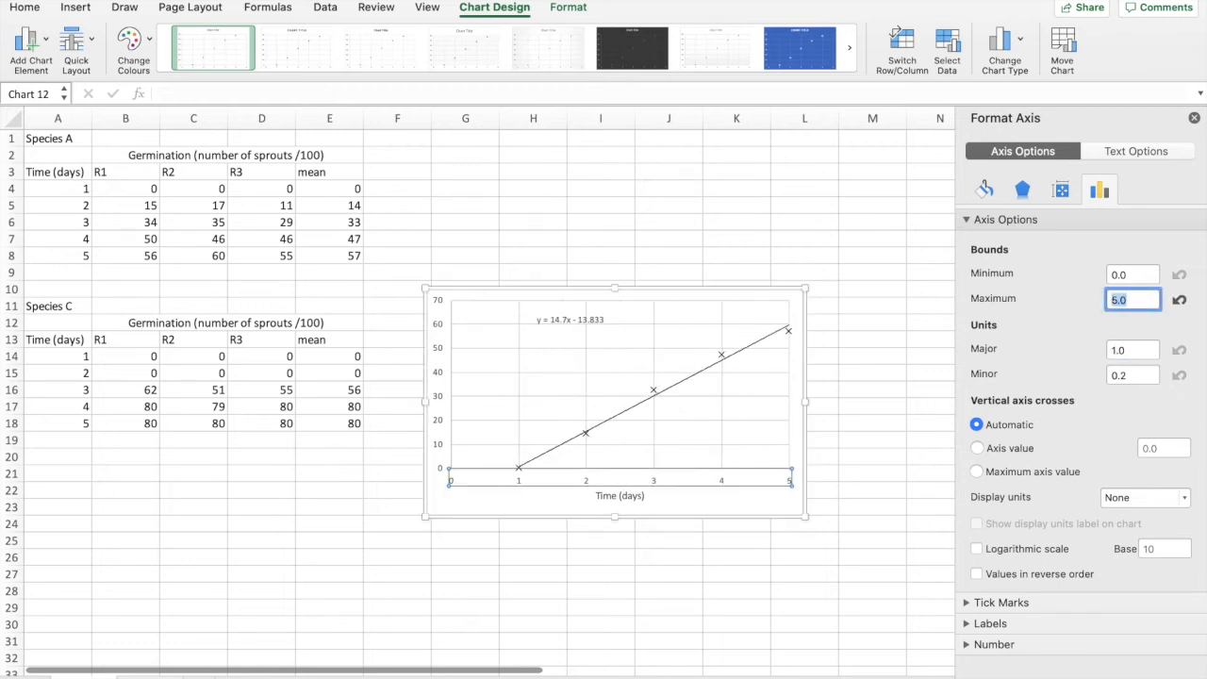
# Step: Set the horizontal axis's major tick marks to Inside and its minor tick marks to Outside
pyautogui.click(967, 603)
pyautogui.click(1142, 631)
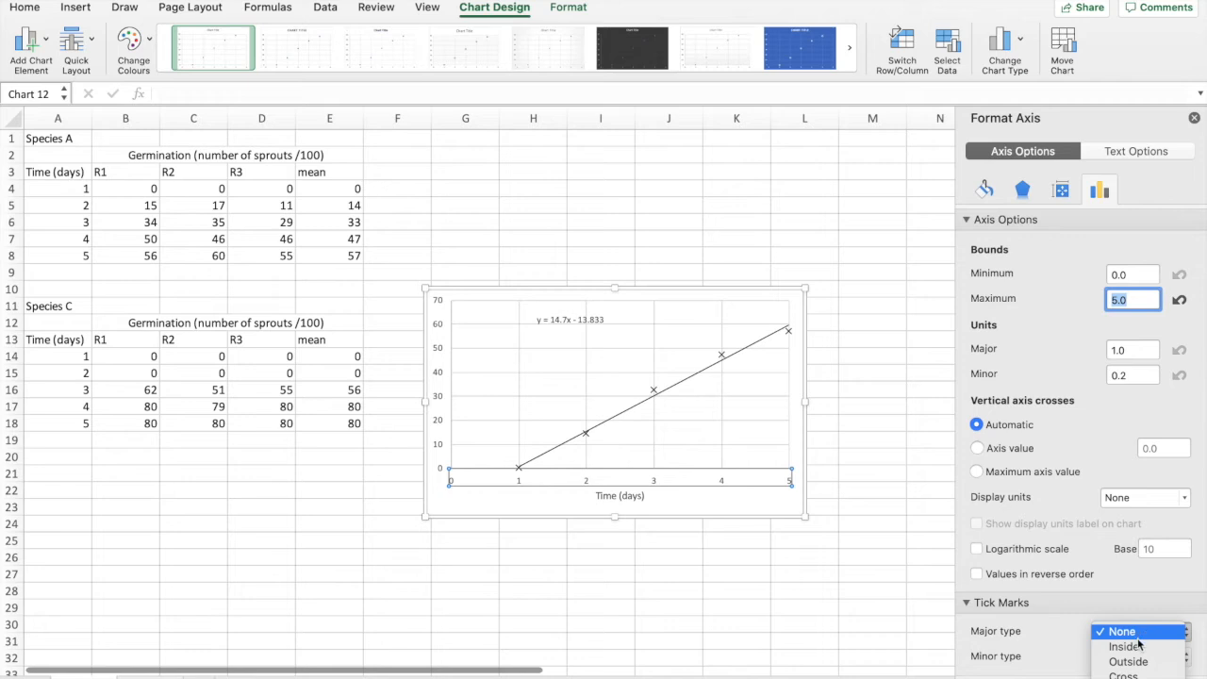
pyautogui.click(1137, 647)
pyautogui.click(1139, 656)
pyautogui.click(1127, 678)
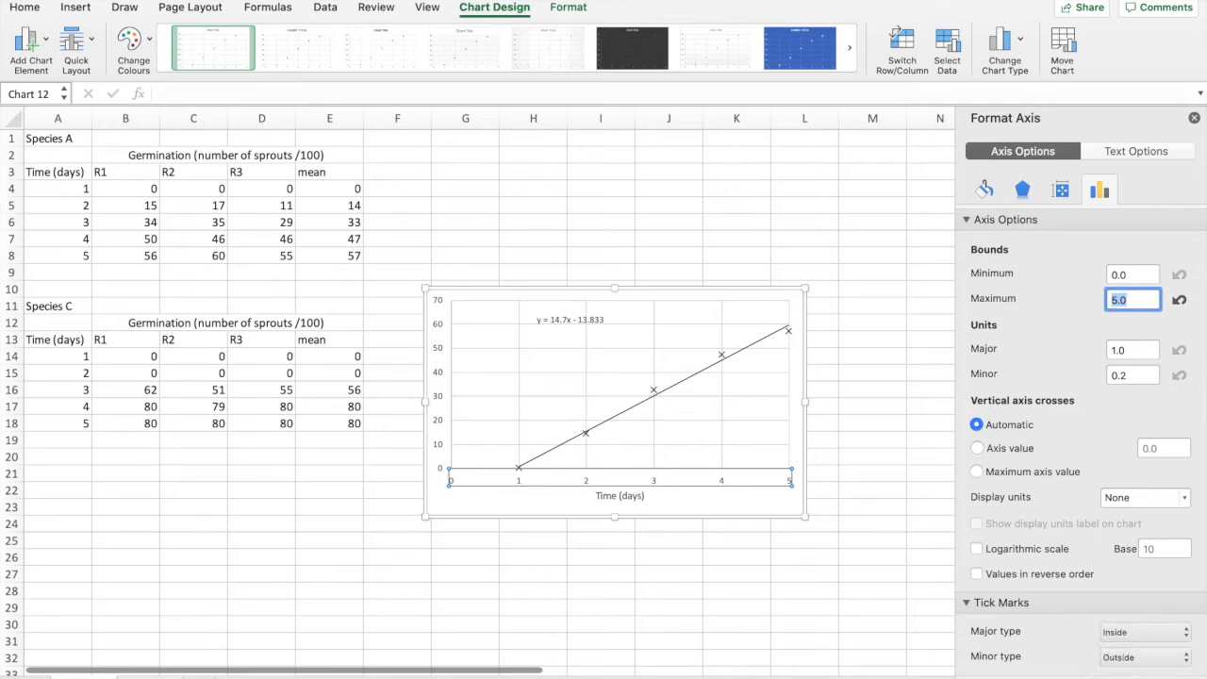
pyautogui.click(742, 505)
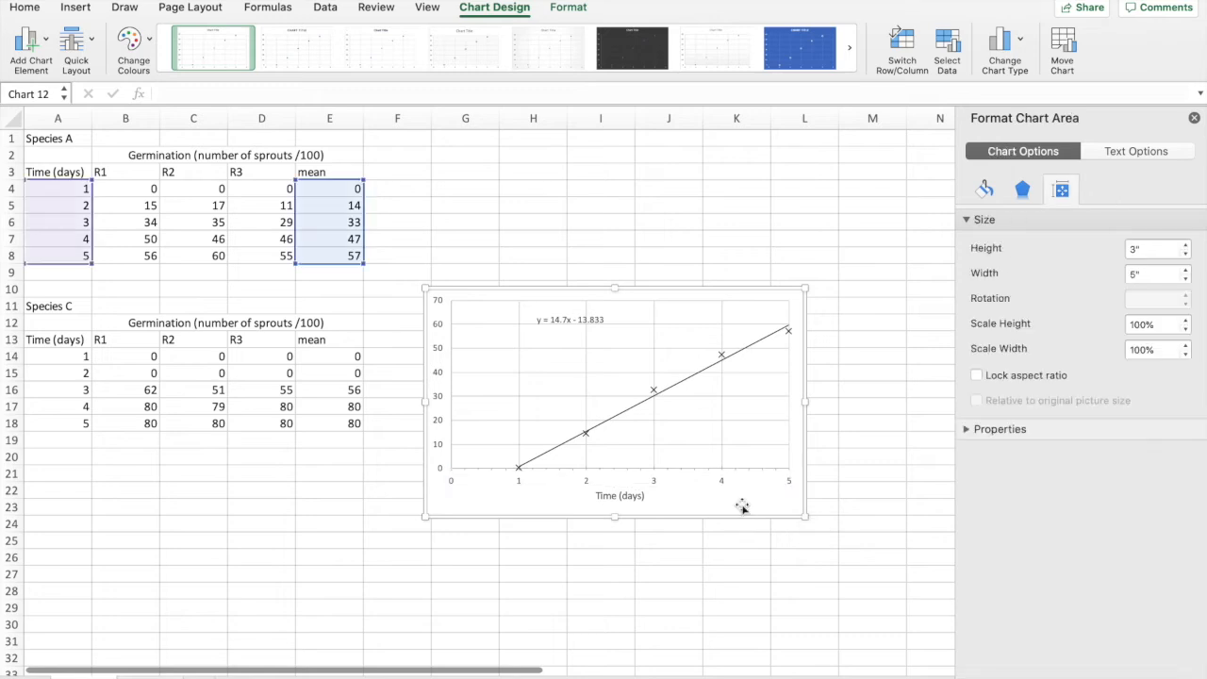
# Step: Set the horizontal axis's minor unit to 0.1
pyautogui.click(654, 481)
pyautogui.click(1109, 192)
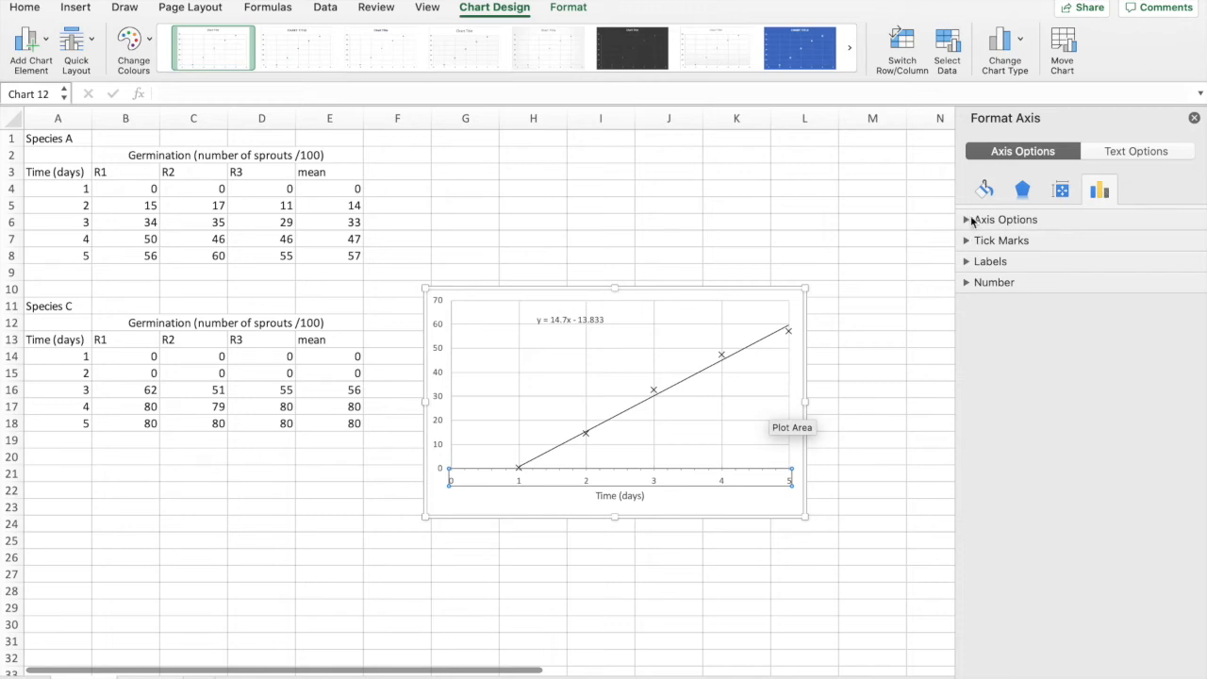
pyautogui.click(968, 220)
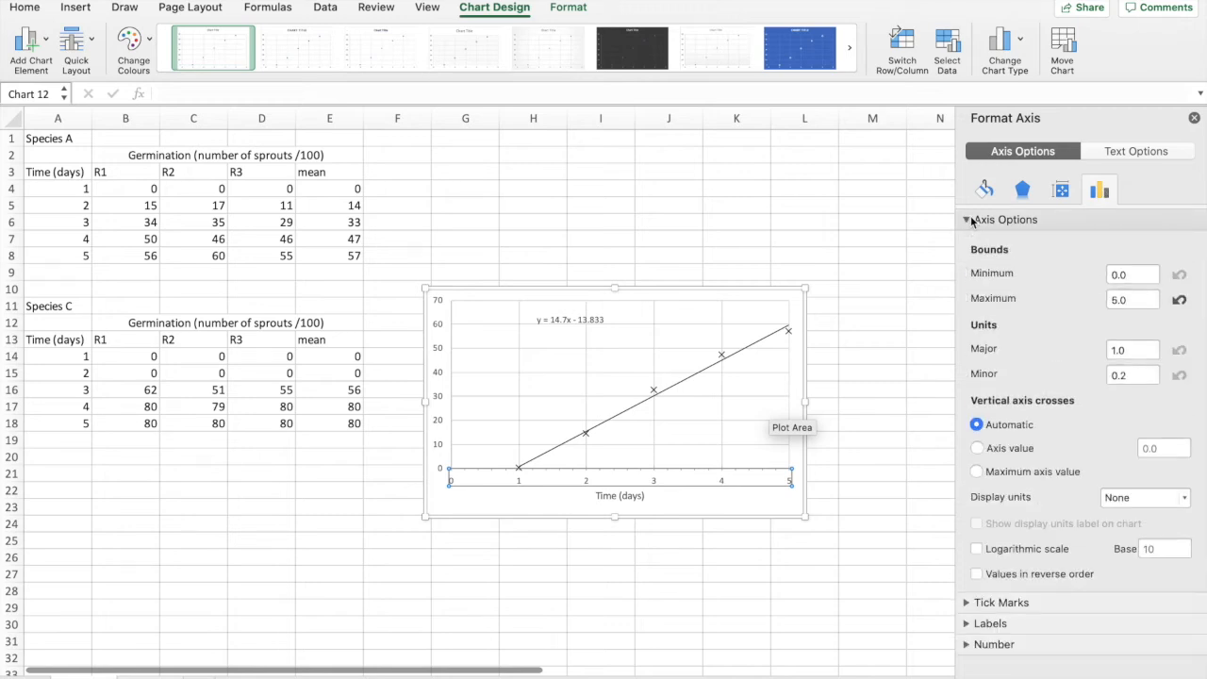
pyautogui.click(1131, 374)
pyautogui.write('15')
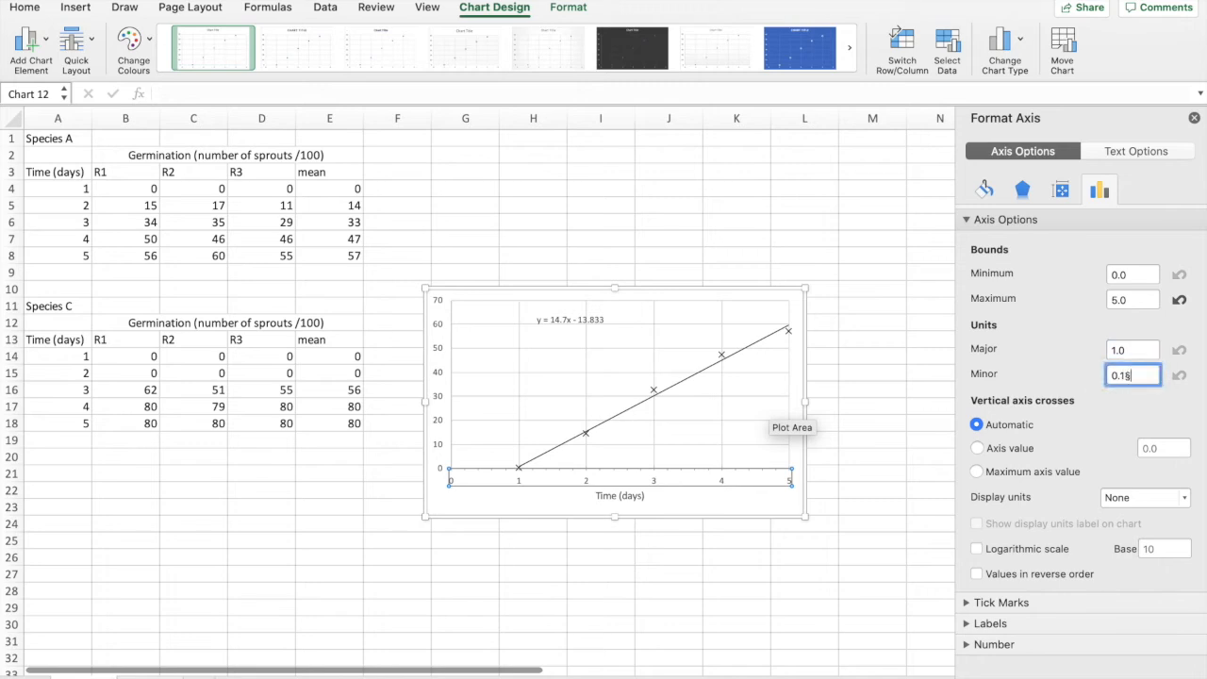
pyautogui.press('Return')
# Step: Move the chart up and slightly to the right beside the two species tables
pyautogui.click(736, 506)
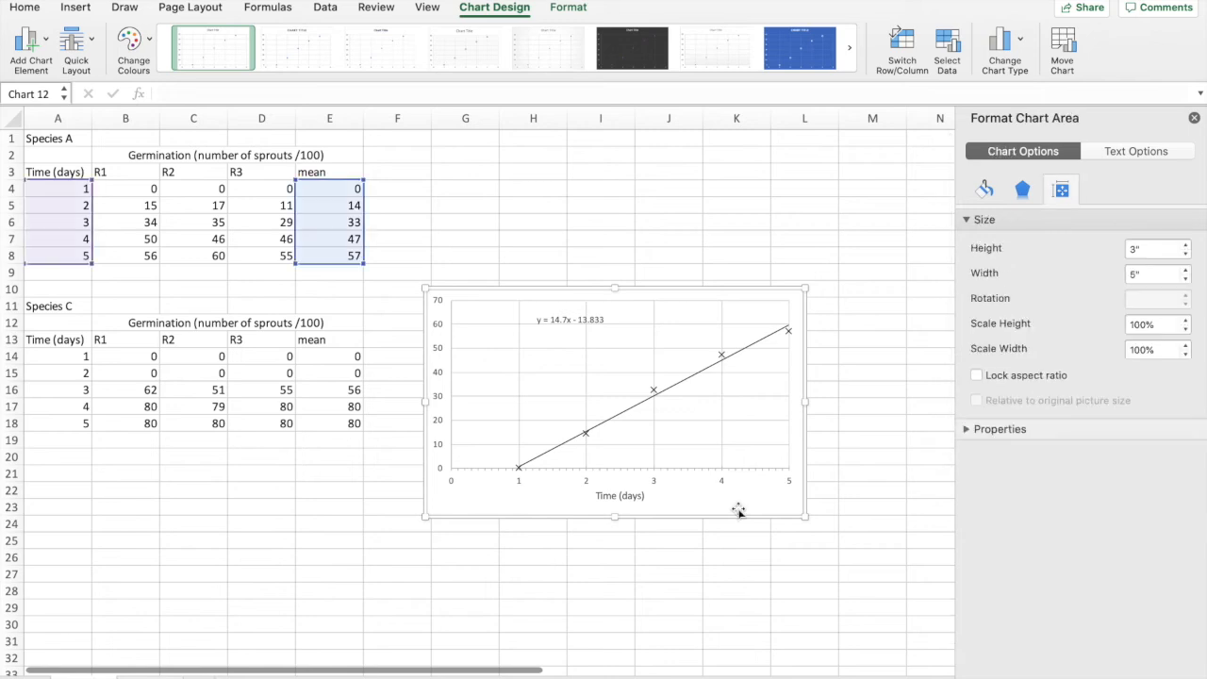
pyautogui.click(765, 291)
pyautogui.moveTo(765, 291); pyautogui.dragTo(788, 209)
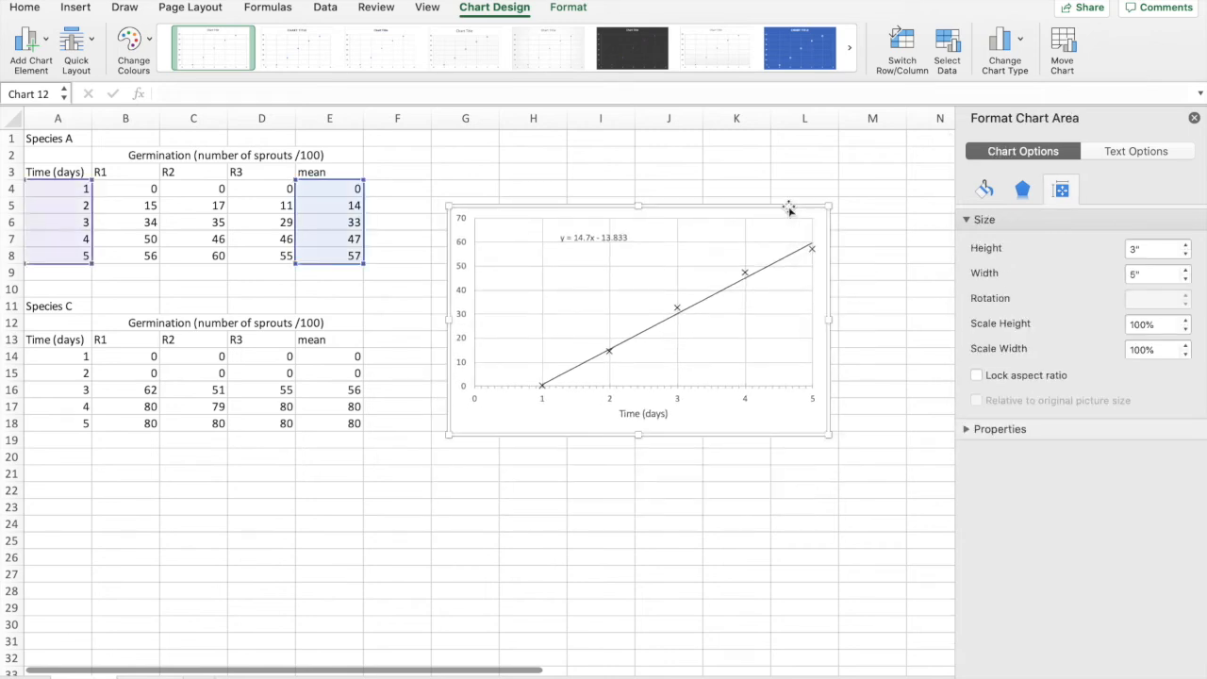
# Step: Name the chart's existing data series "Species A" in its data source settings
pyautogui.click(949, 42)
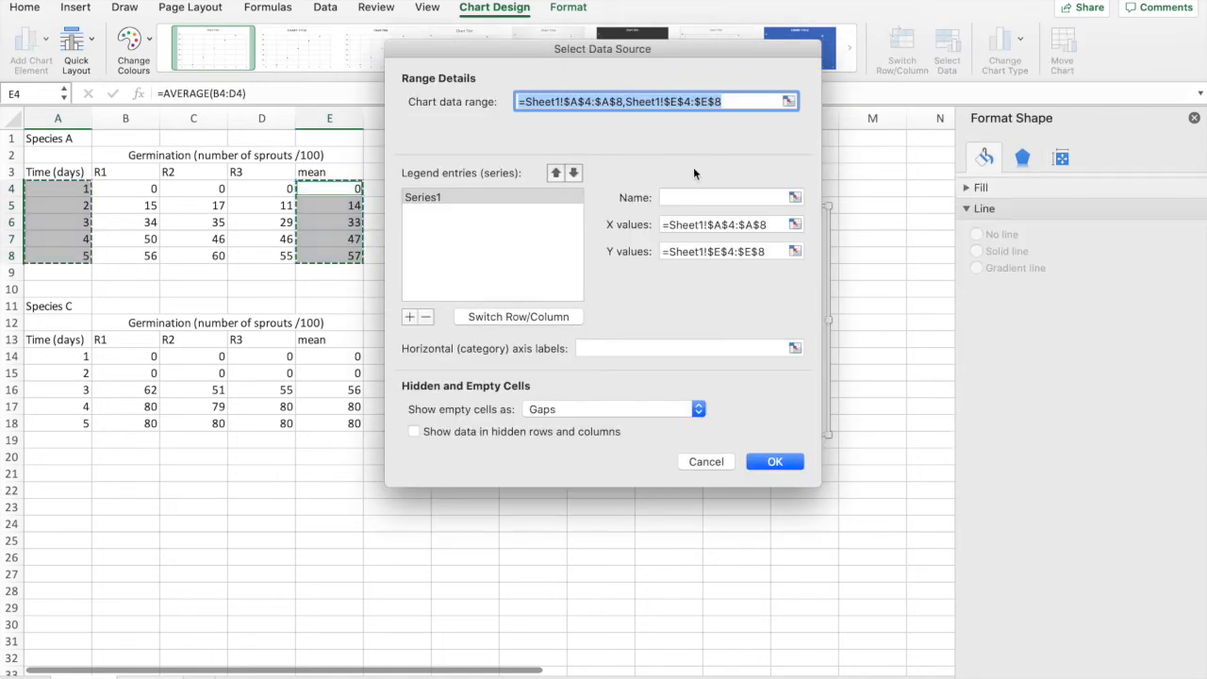
pyautogui.click(716, 197)
pyautogui.write('Species A')
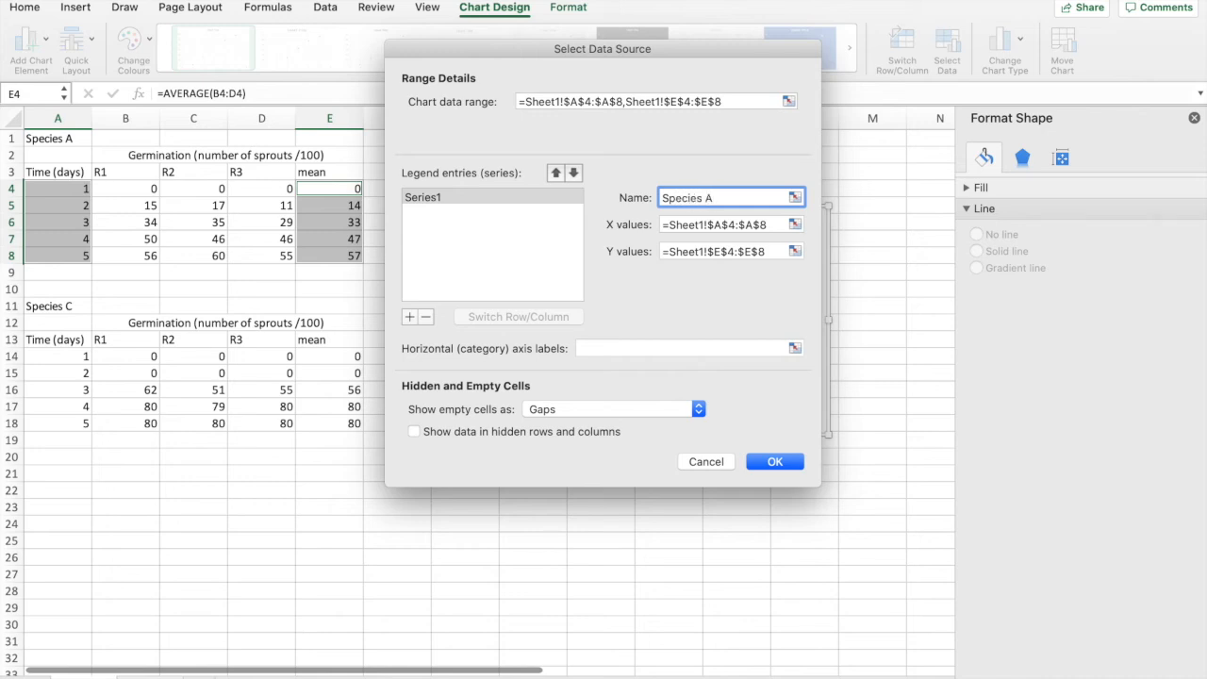
# Step: Add a second data series named "Species C" with X values from the Species C time cells A14:A18
pyautogui.click(410, 317)
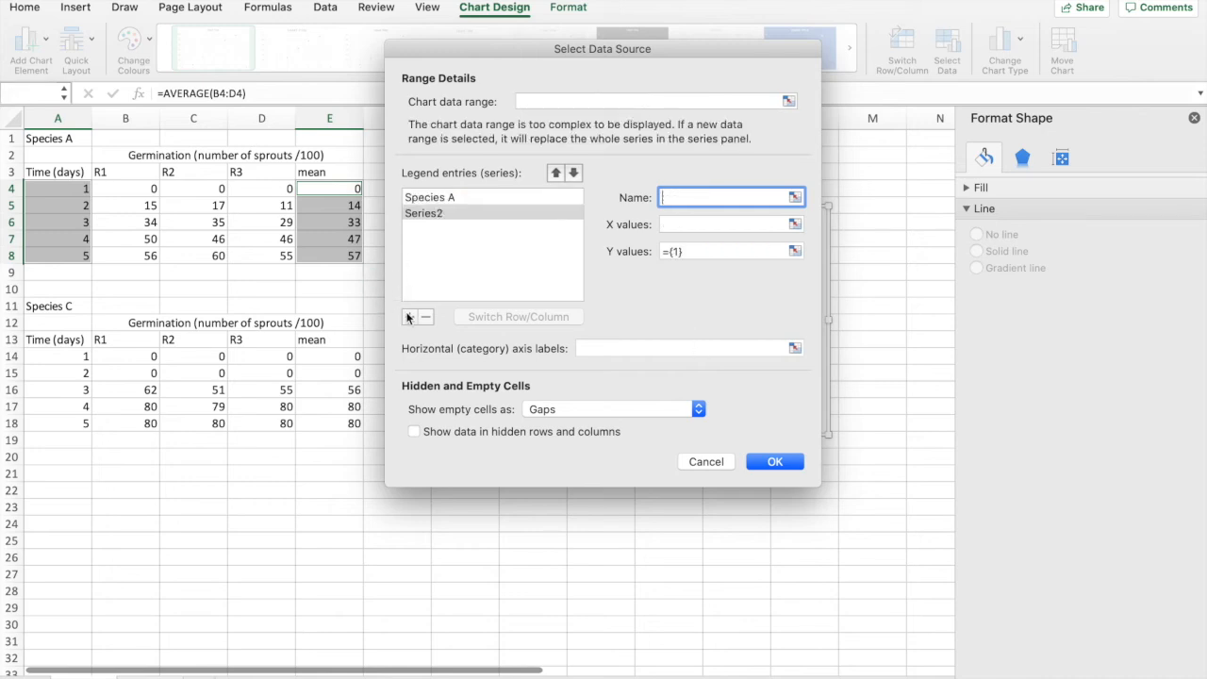
pyautogui.write('Species C')
pyautogui.click(795, 224)
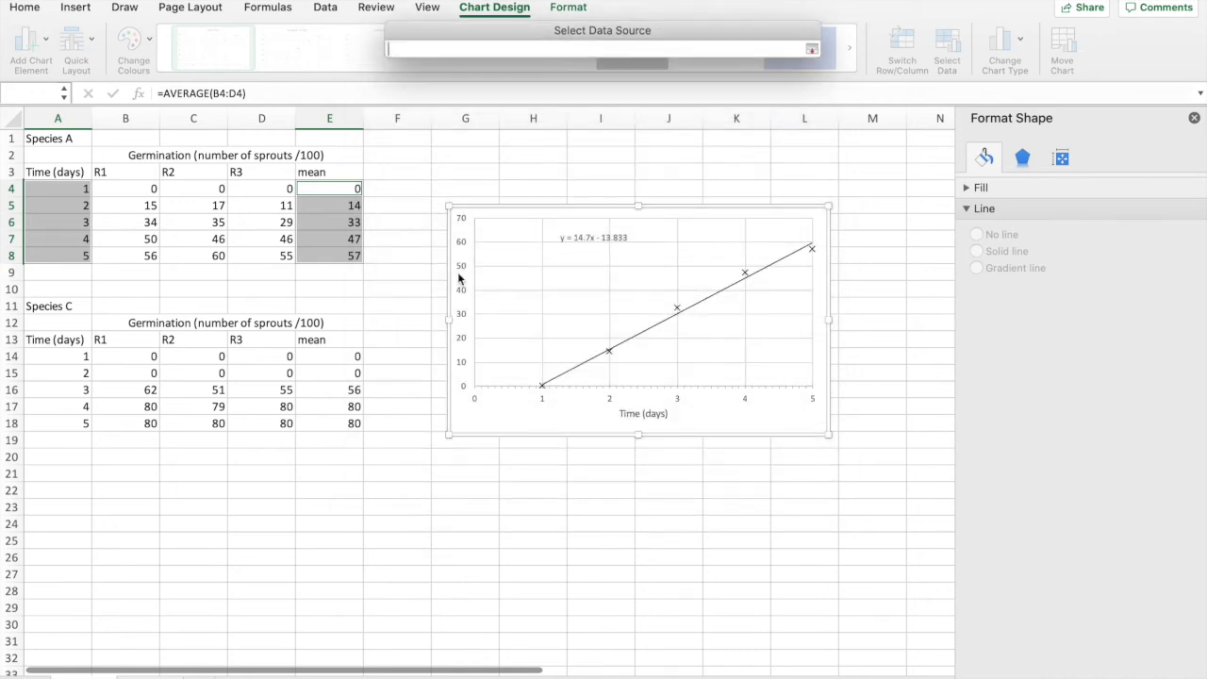
pyautogui.click(85, 357)
pyautogui.moveTo(85, 409); pyautogui.dragTo(85, 424)
pyautogui.click(811, 49)
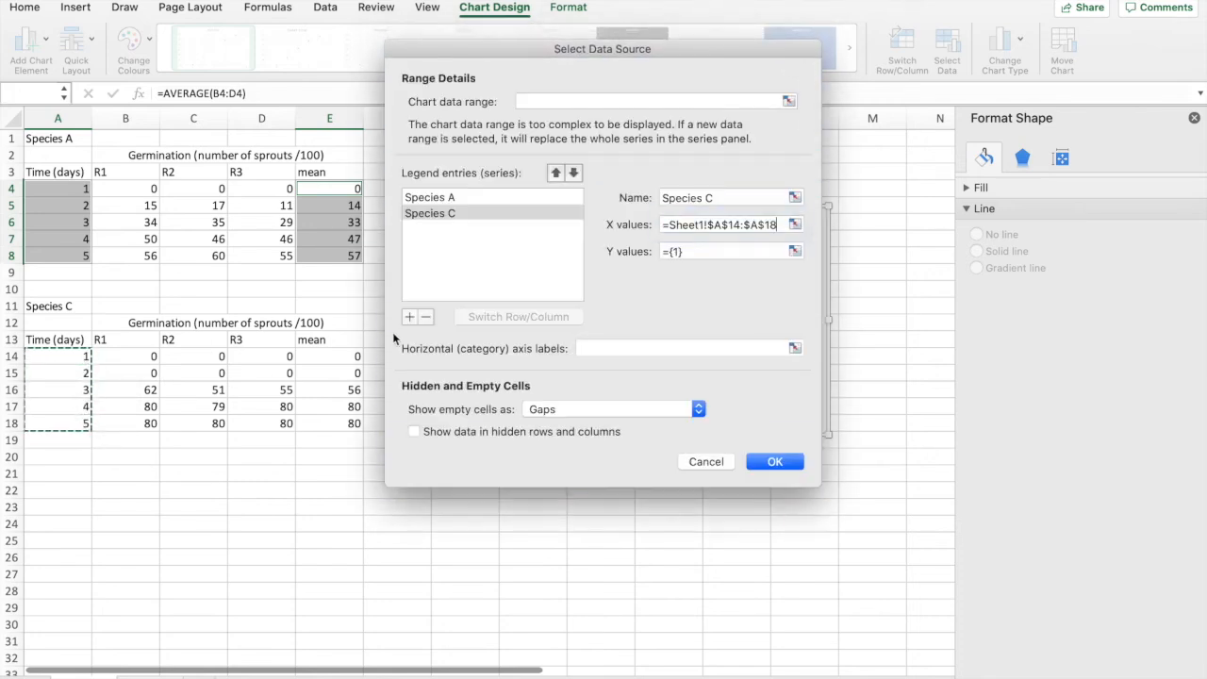
# Step: Set the Species C series' Y values to the mean cells E14:E18 and apply the data source changes
pyautogui.click(795, 249)
pyautogui.moveTo(345, 353); pyautogui.dragTo(342, 418)
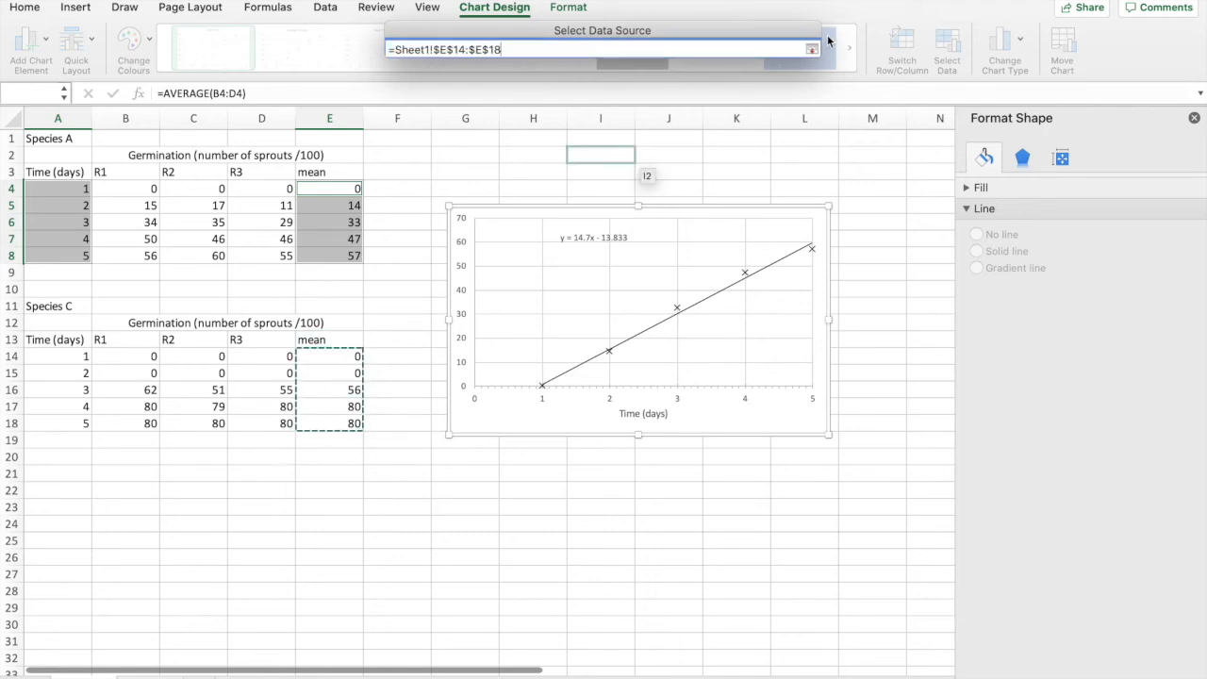
pyautogui.click(811, 49)
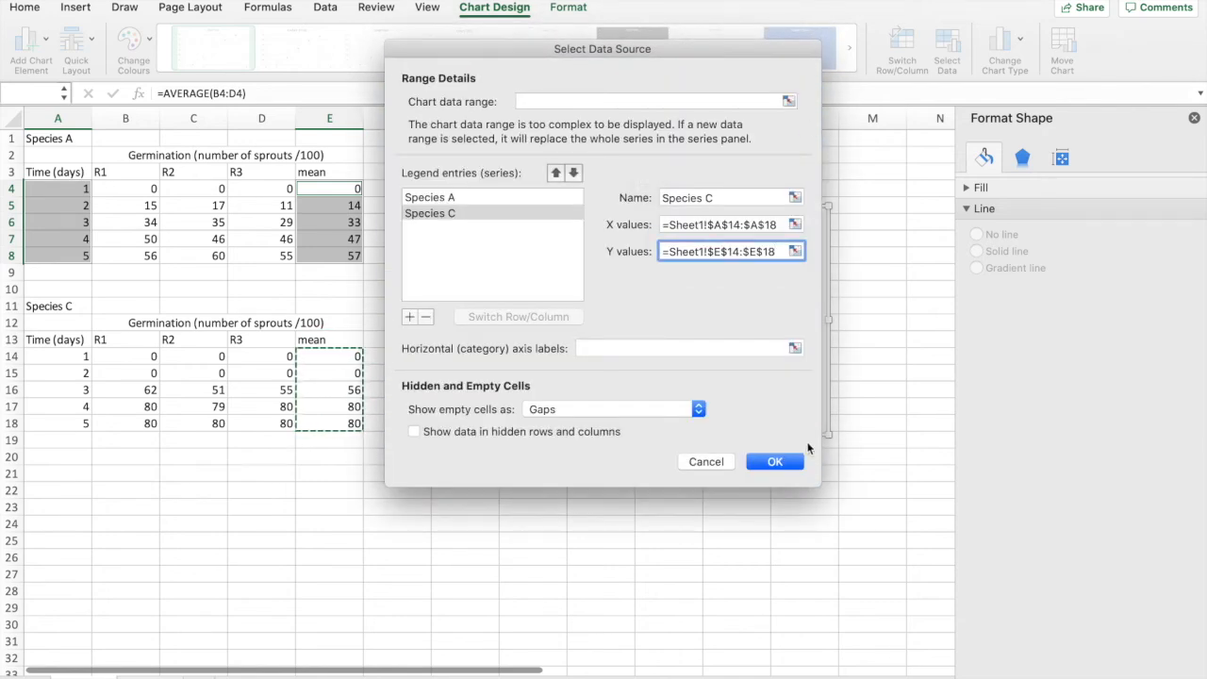
pyautogui.click(784, 462)
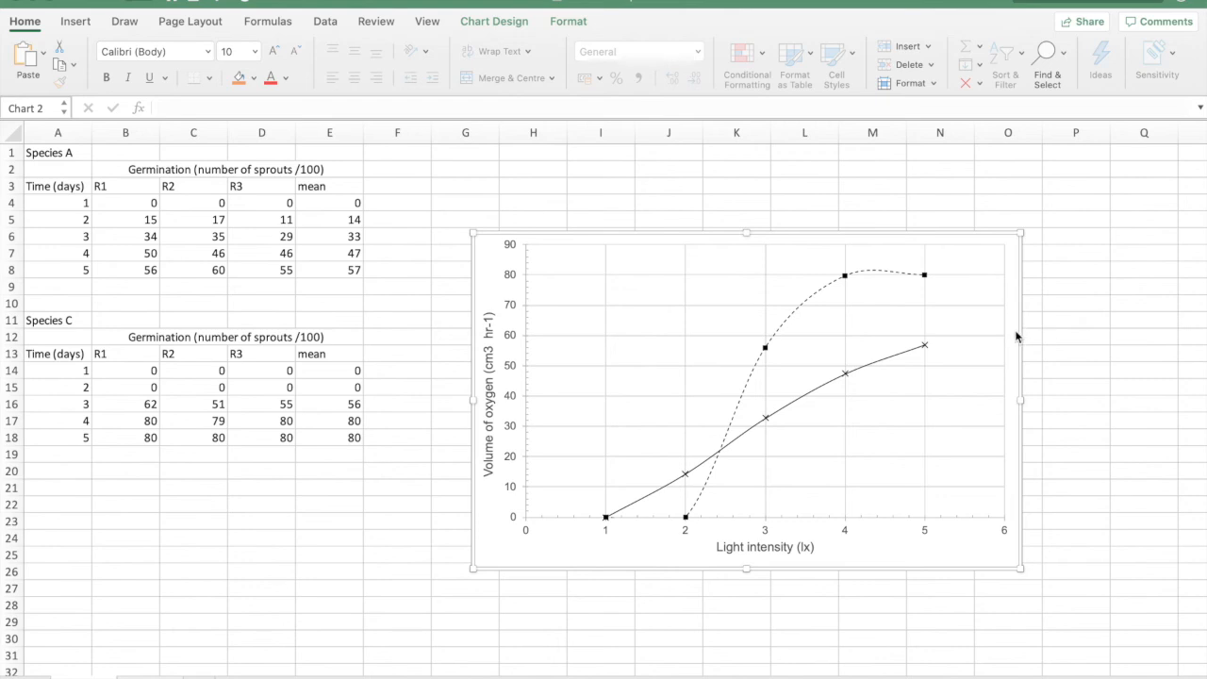
# Step: Add a legend at the bottom of the two-species line chart
pyautogui.moveTo(854, 293)
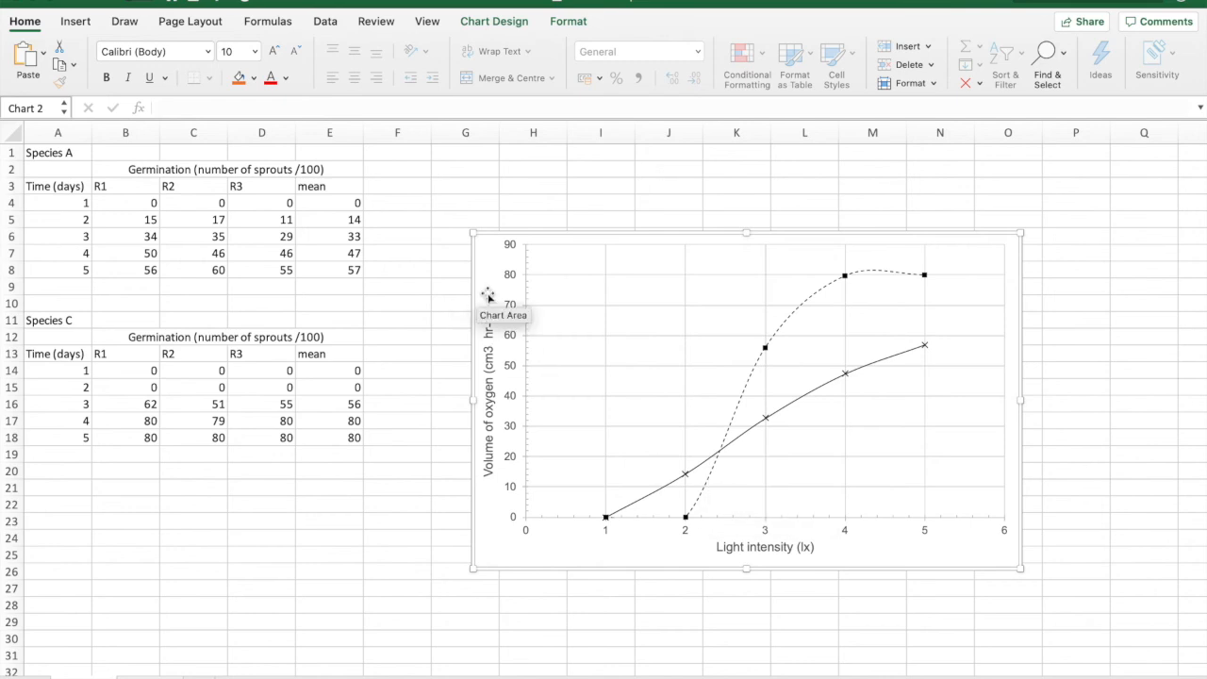
pyautogui.click(488, 22)
pyautogui.click(34, 60)
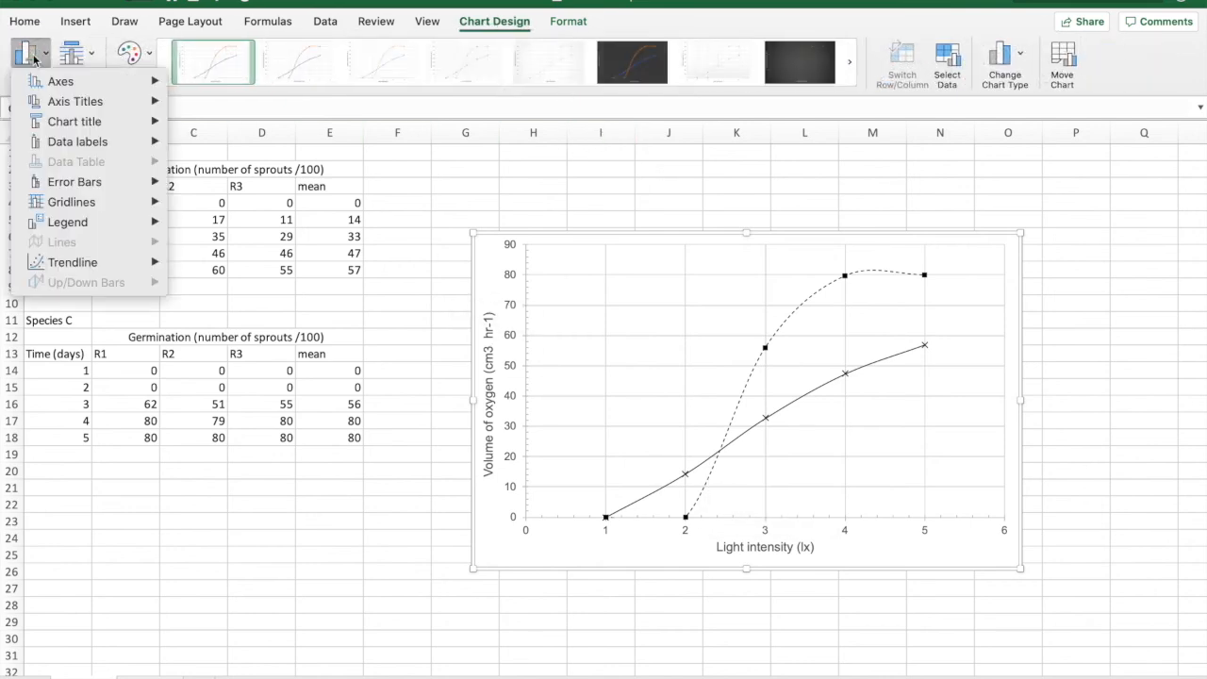
pyautogui.moveTo(66, 225)
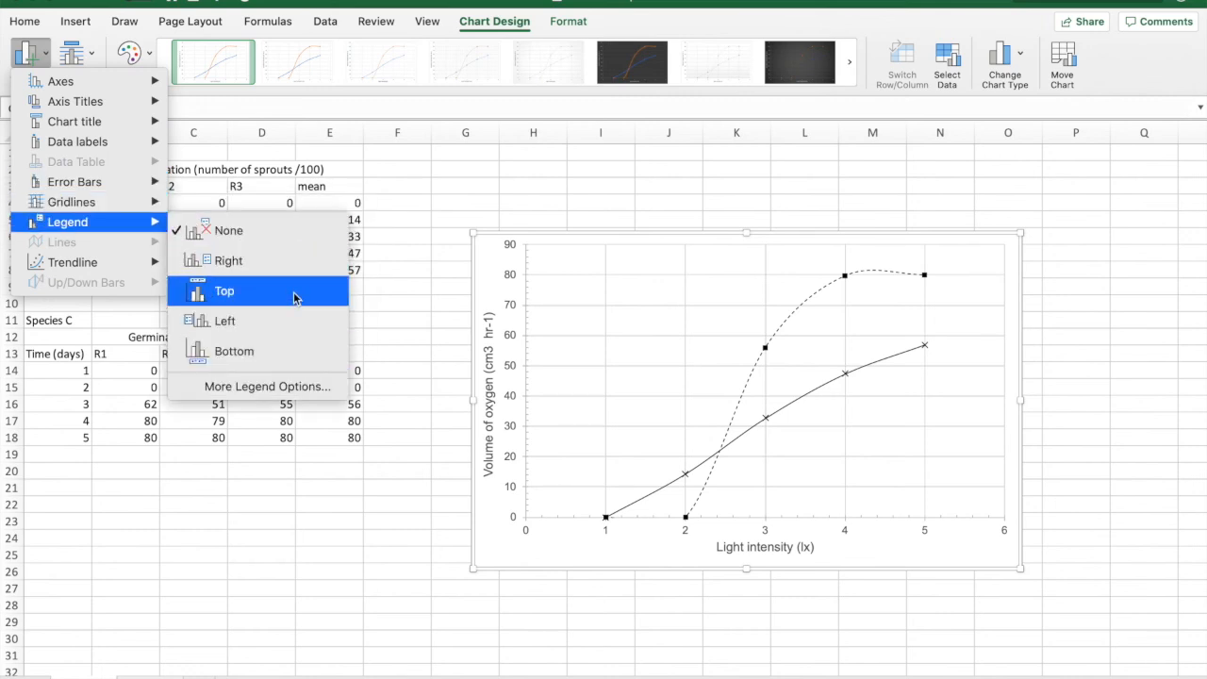
pyautogui.click(289, 351)
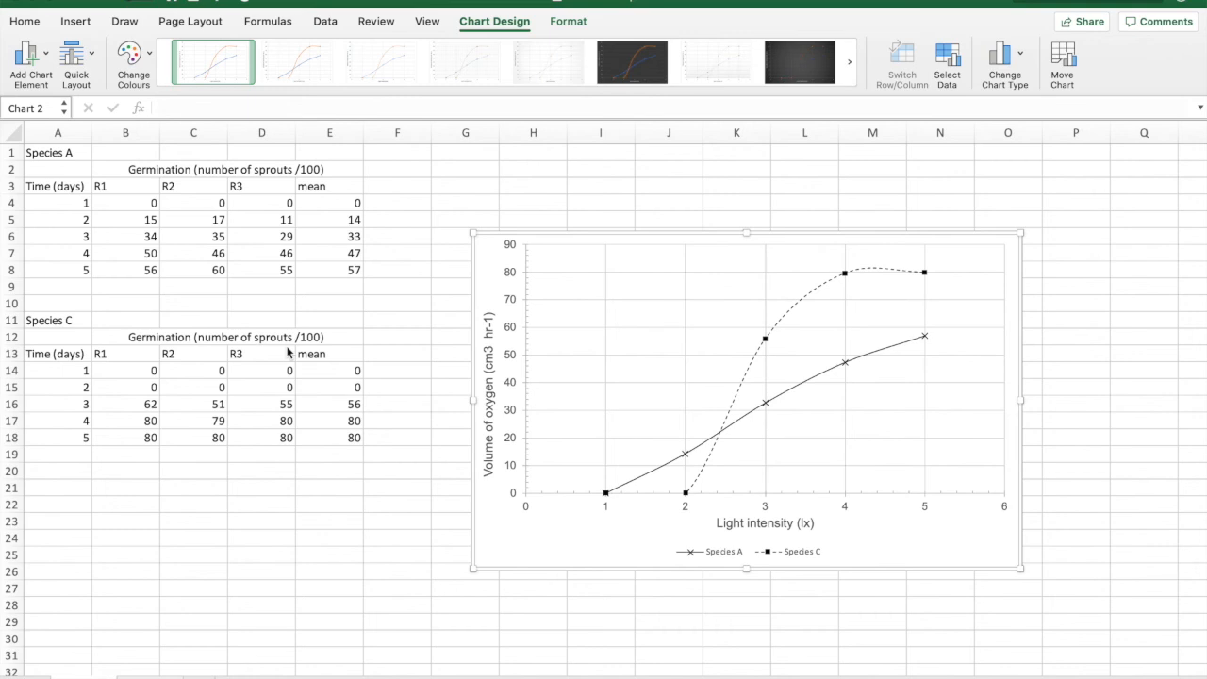
# Step: Examine the legend's position, fill and border formatting options, then close them
pyautogui.click(782, 553)
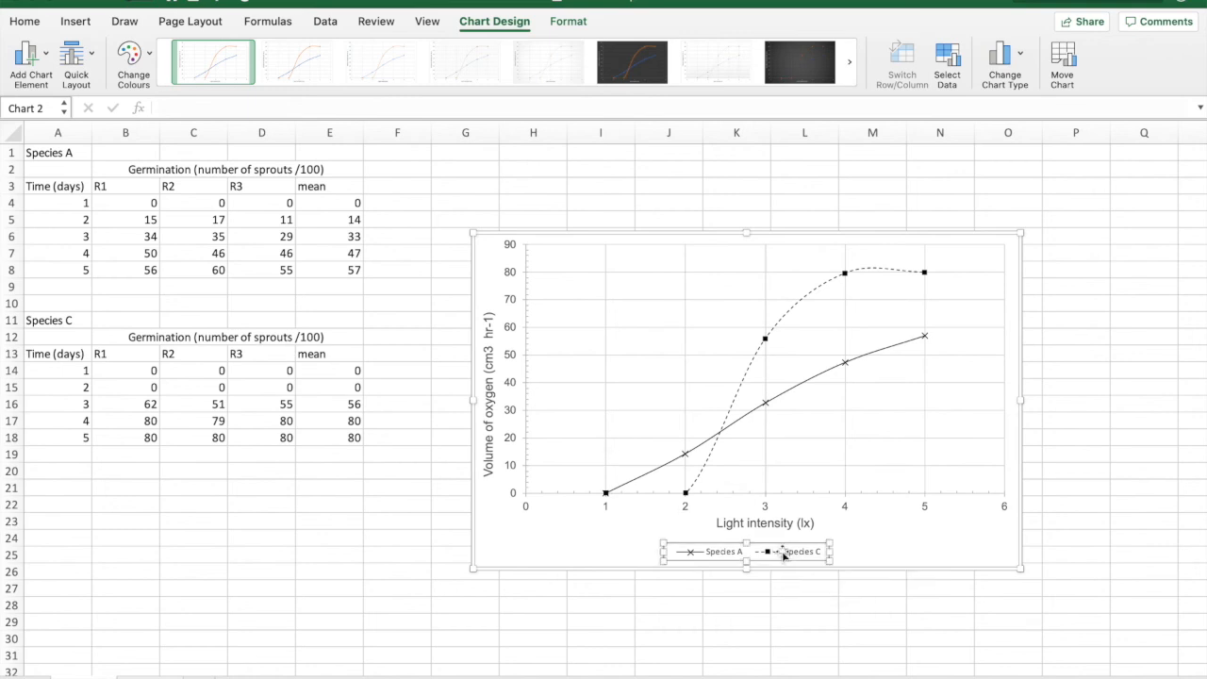
pyautogui.rightClick(784, 555)
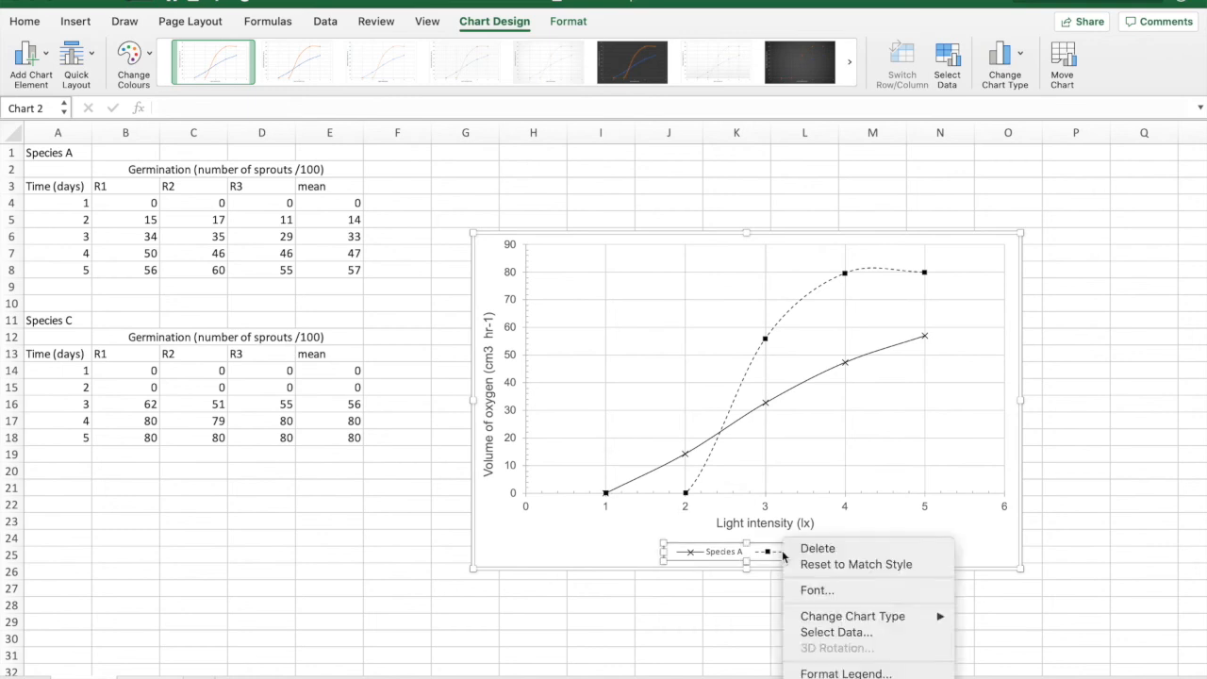
pyautogui.click(847, 672)
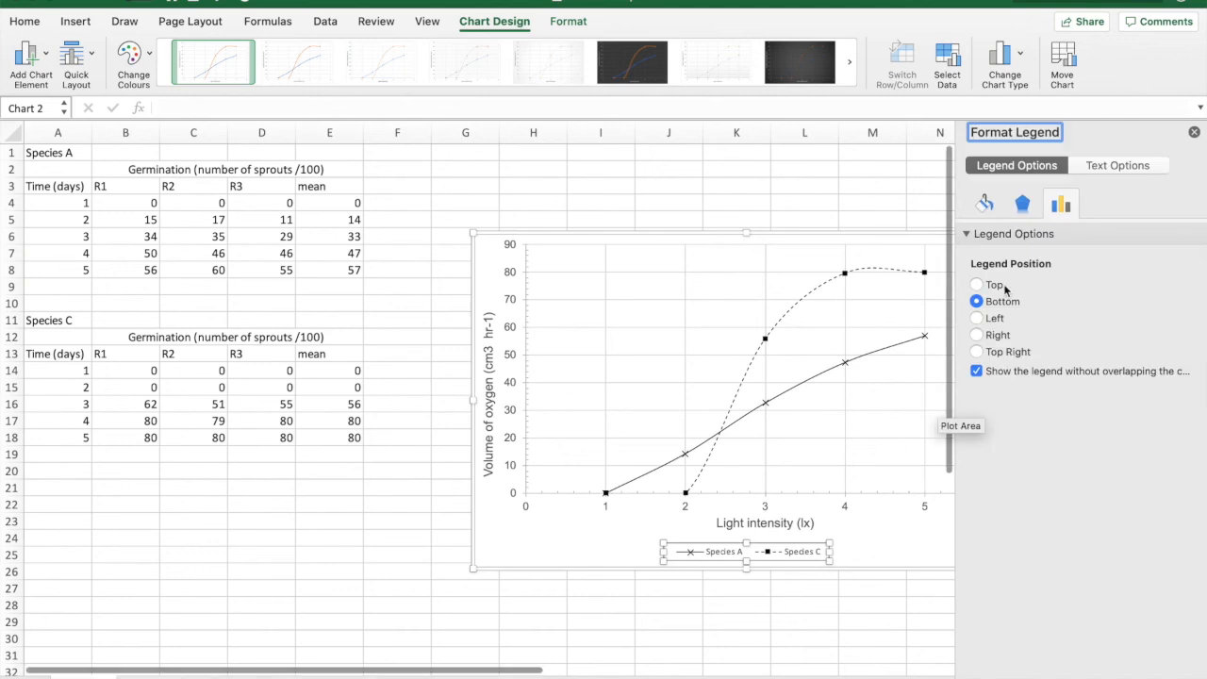
pyautogui.click(983, 211)
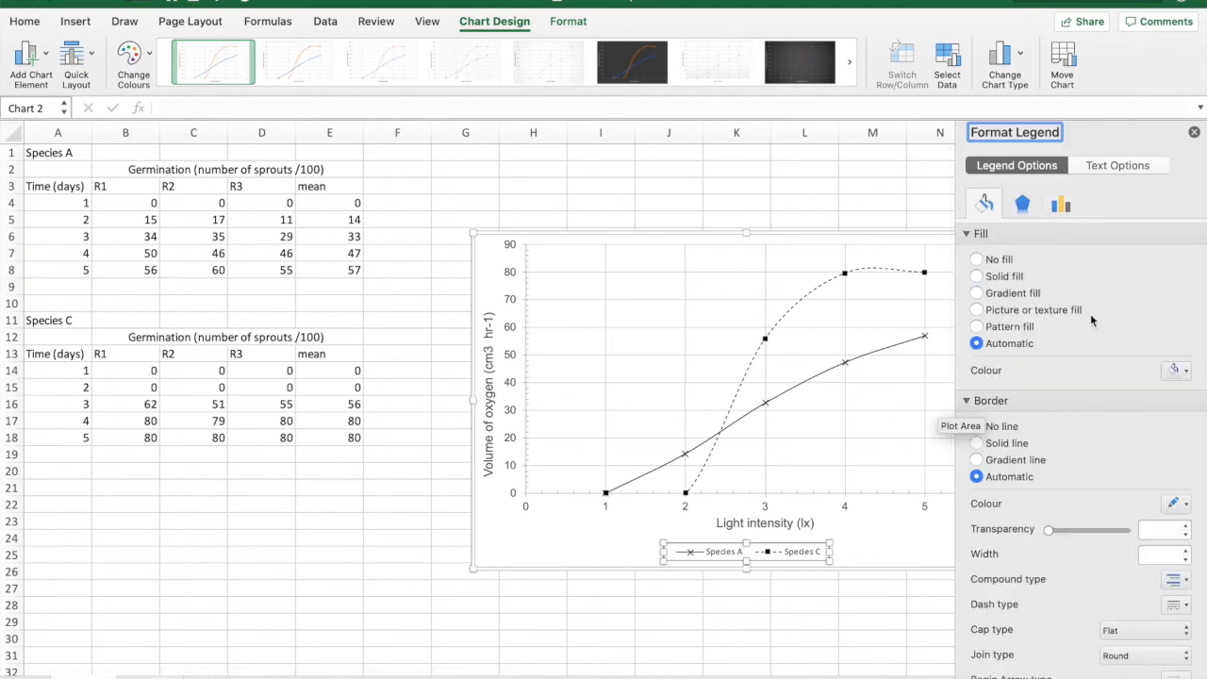
pyautogui.click(1193, 132)
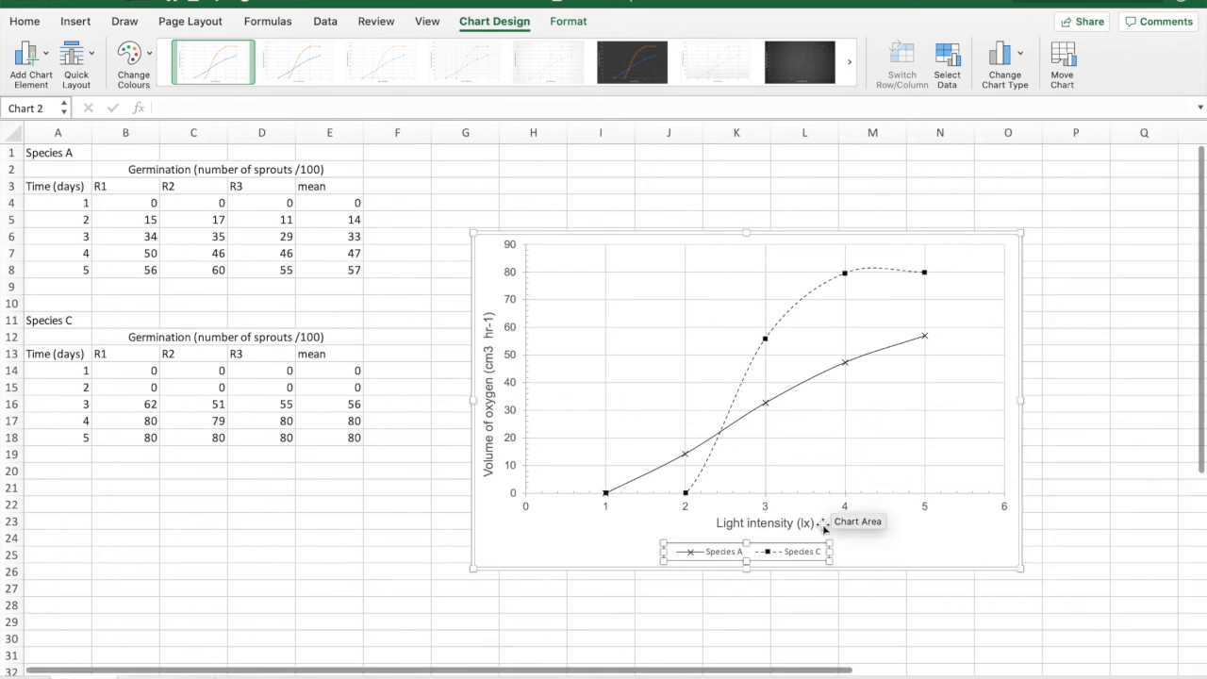
# Step: Try placing the legend inside the plot area's lower right part, and undo the move
pyautogui.moveTo(812, 540); pyautogui.dragTo(929, 448)
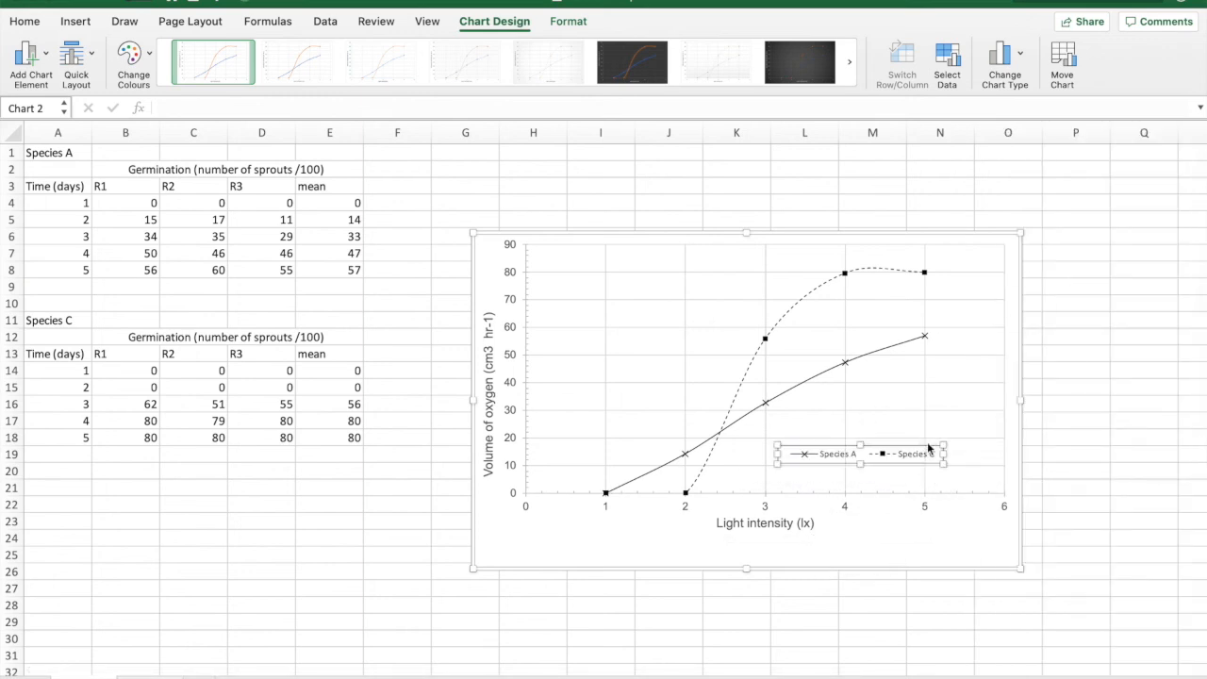
pyautogui.press('super+z')
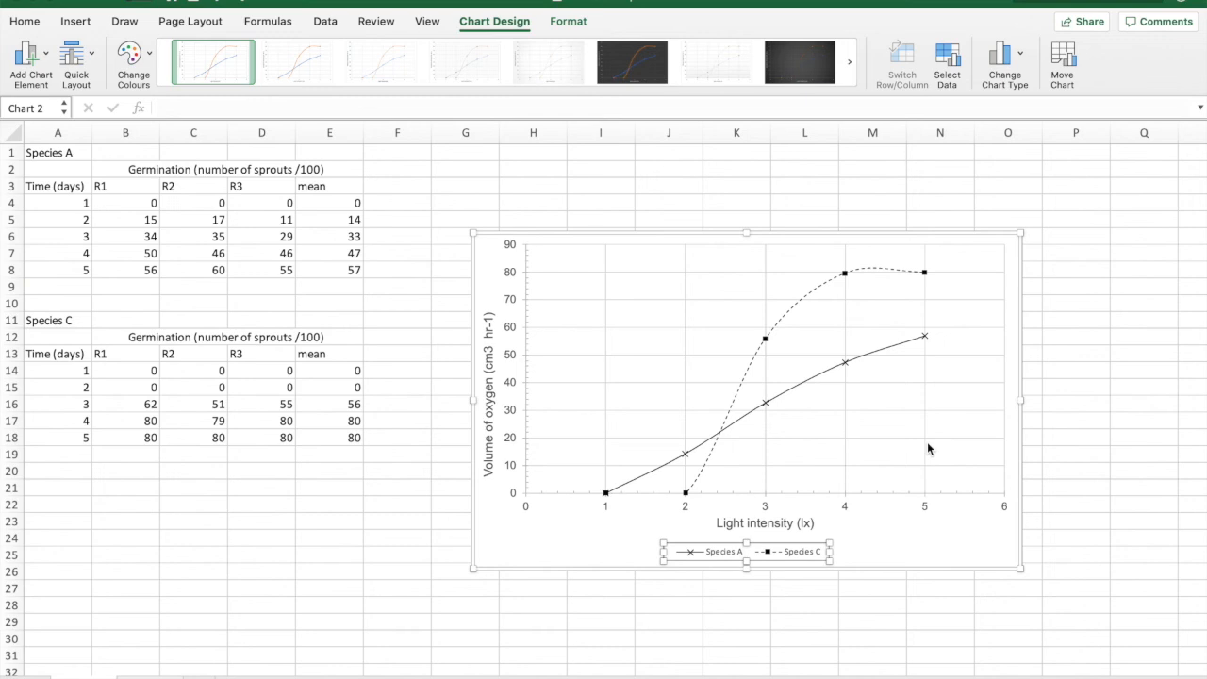
# Step: Duplicate the two-species chart and place the copy over the original, aligned with its sides but slightly higher
pyautogui.click(1015, 334)
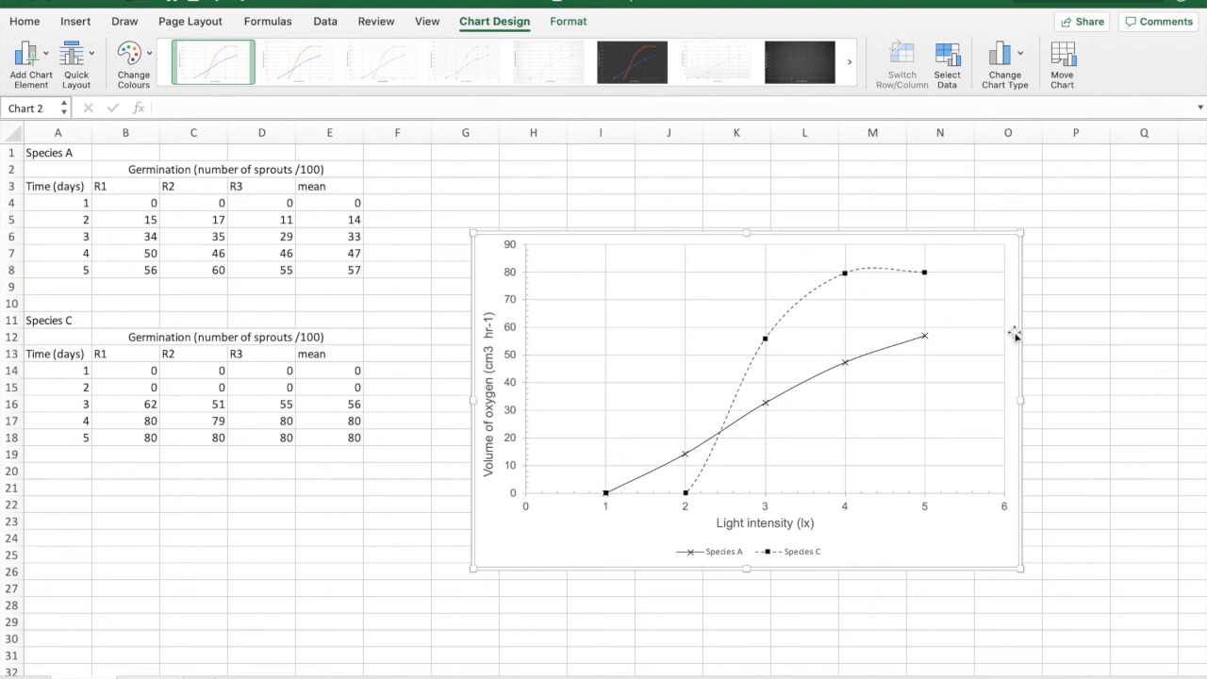
pyautogui.click(1085, 305)
pyautogui.hotkey('ctrl', 'v')
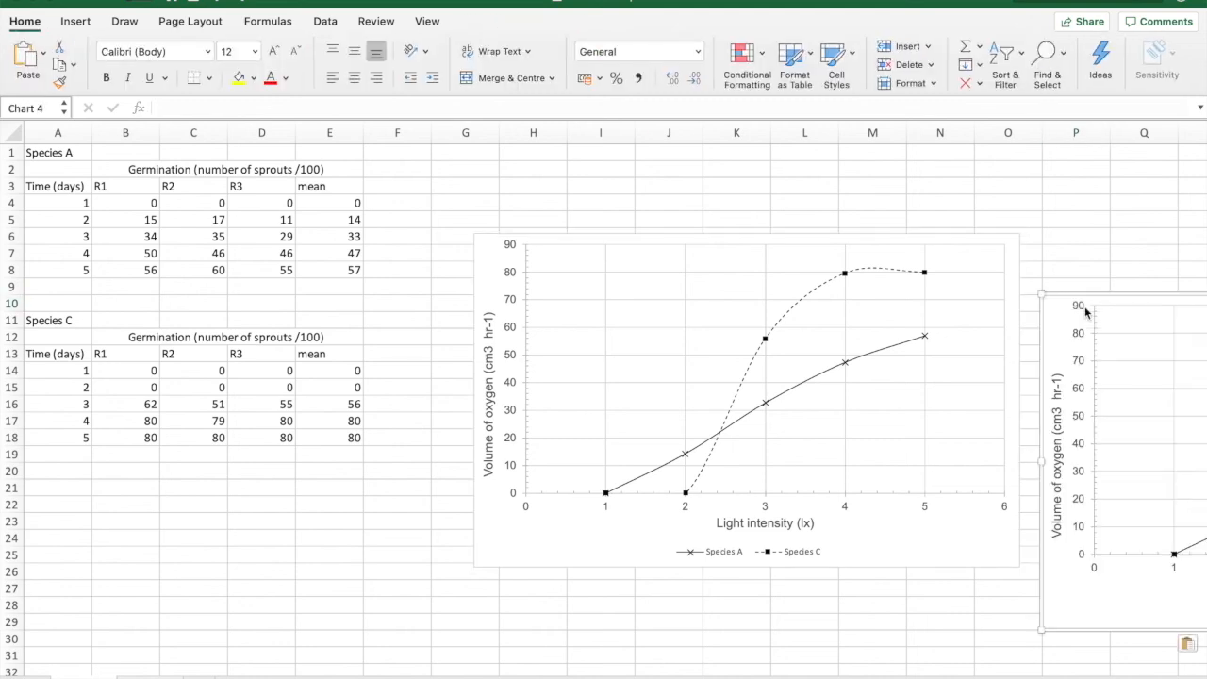
pyautogui.moveTo(1031, 317); pyautogui.dragTo(592, 321)
pyautogui.click(488, 272)
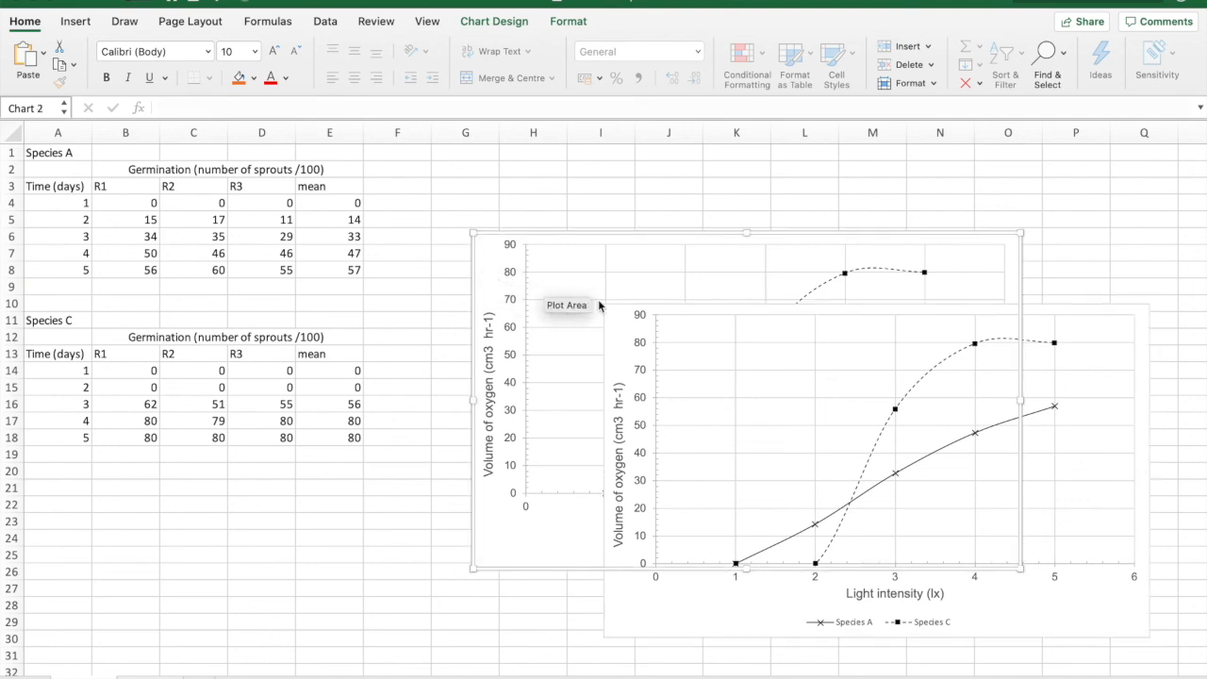
pyautogui.click(615, 356)
pyautogui.moveTo(614, 357); pyautogui.dragTo(487, 240)
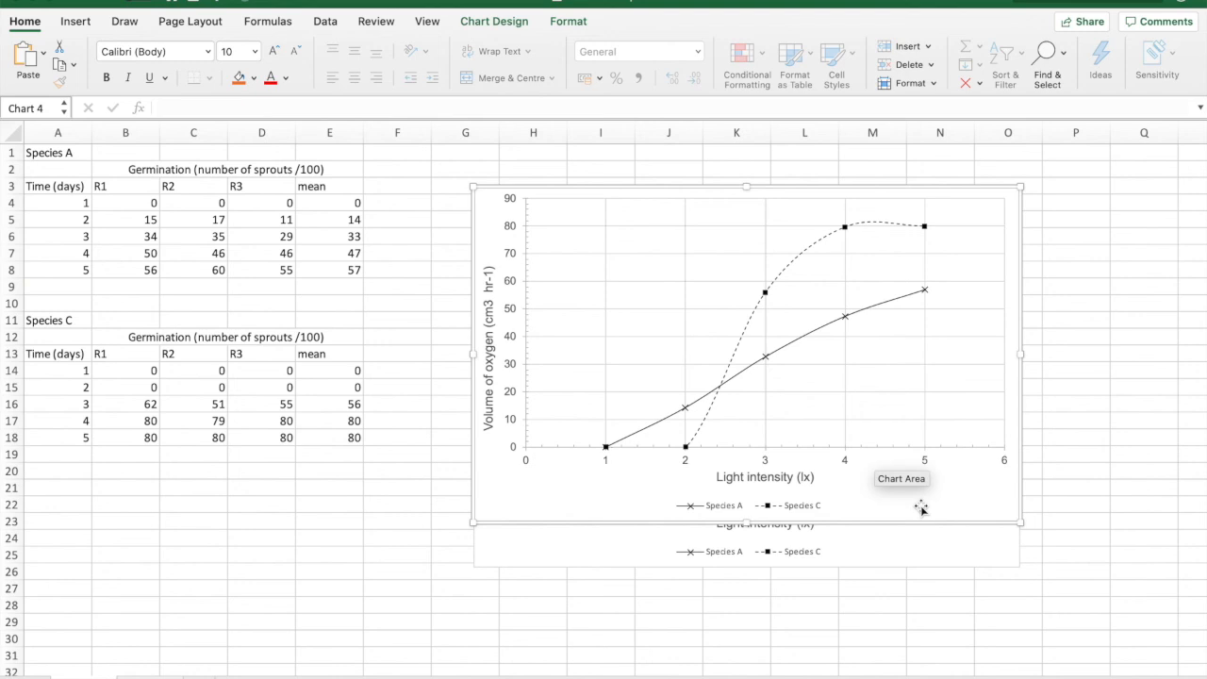
# Step: Open the data source settings of the copied chart
pyautogui.click(493, 20)
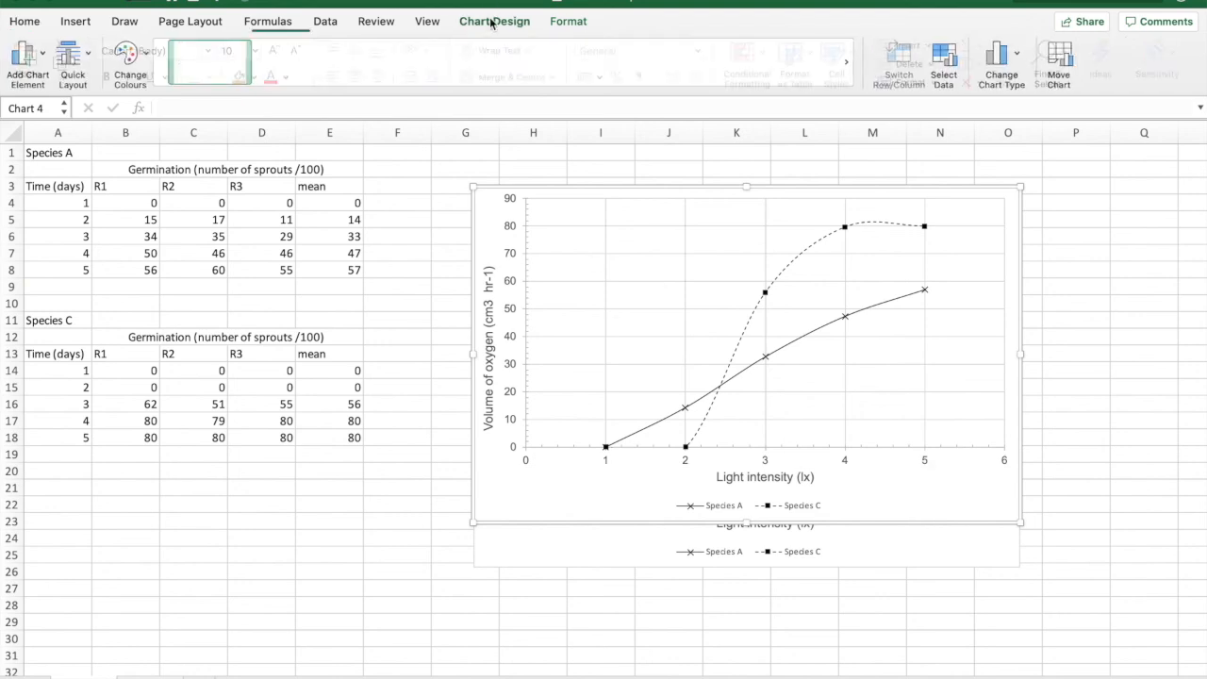
pyautogui.click(940, 69)
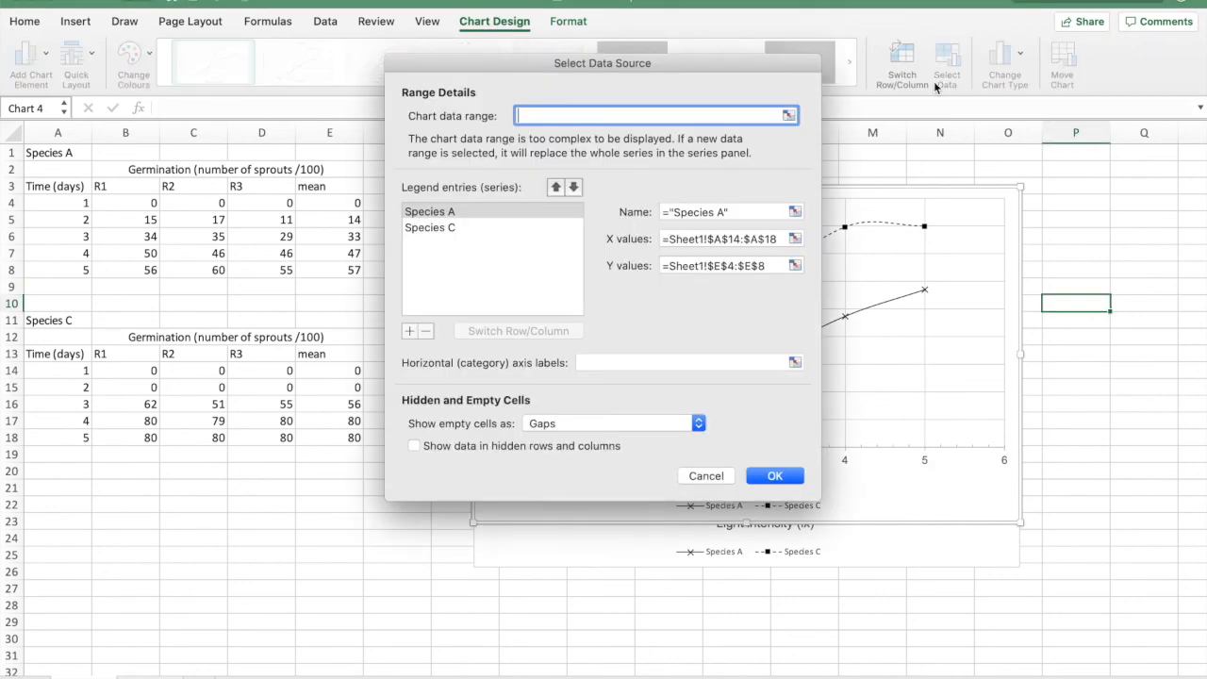